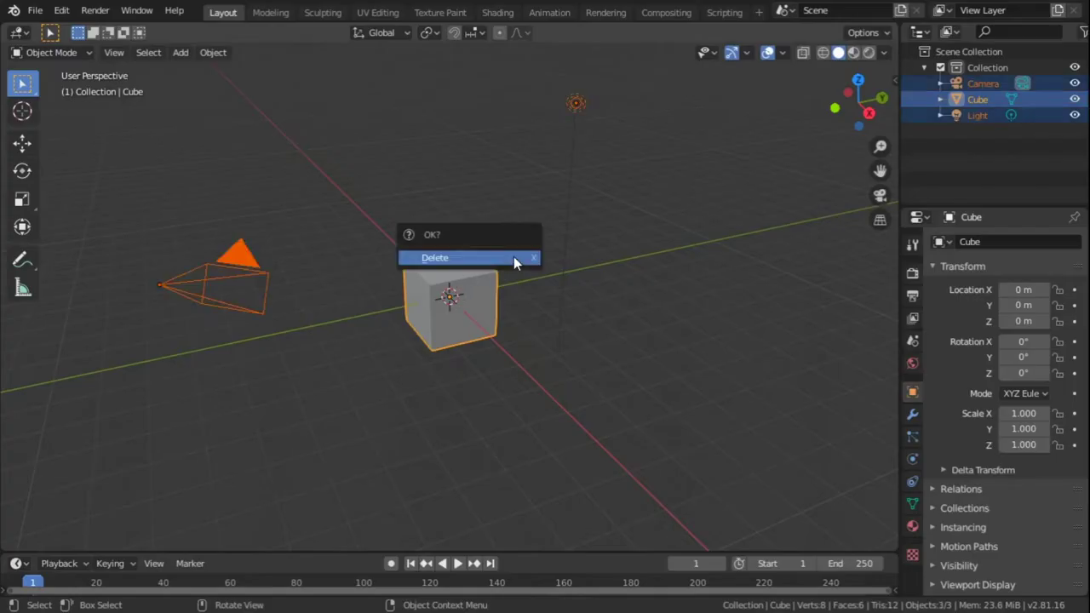
Delete the default camera, cube and light, and add a mesh cylinder.
click(513, 256)
key(shift+a)
mouse_move(460, 303)
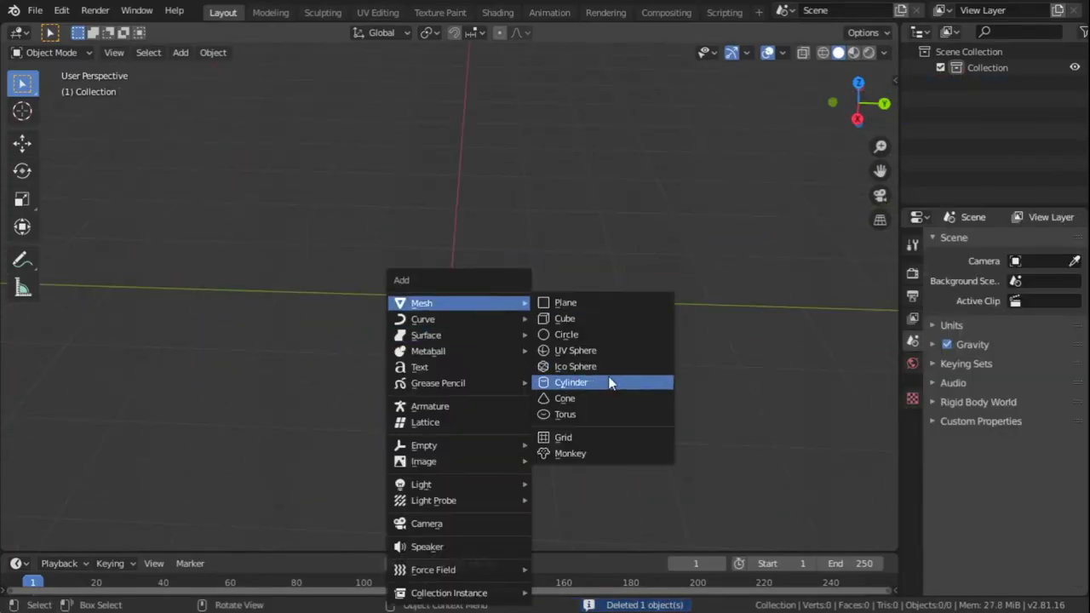
click(609, 383)
Delete the cylinder's top and bottom cap faces so it becomes an open tube.
key(Tab)
click(136, 53)
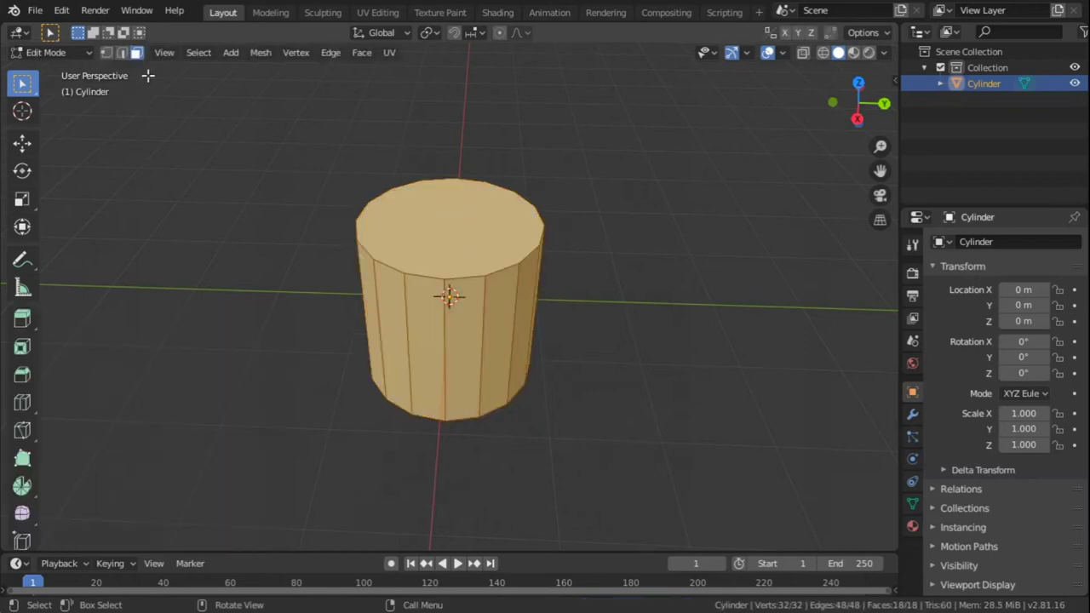
click(450, 226)
middle_drag(449, 255, 446, 153)
shift+click(451, 340)
key(x)
click(447, 362)
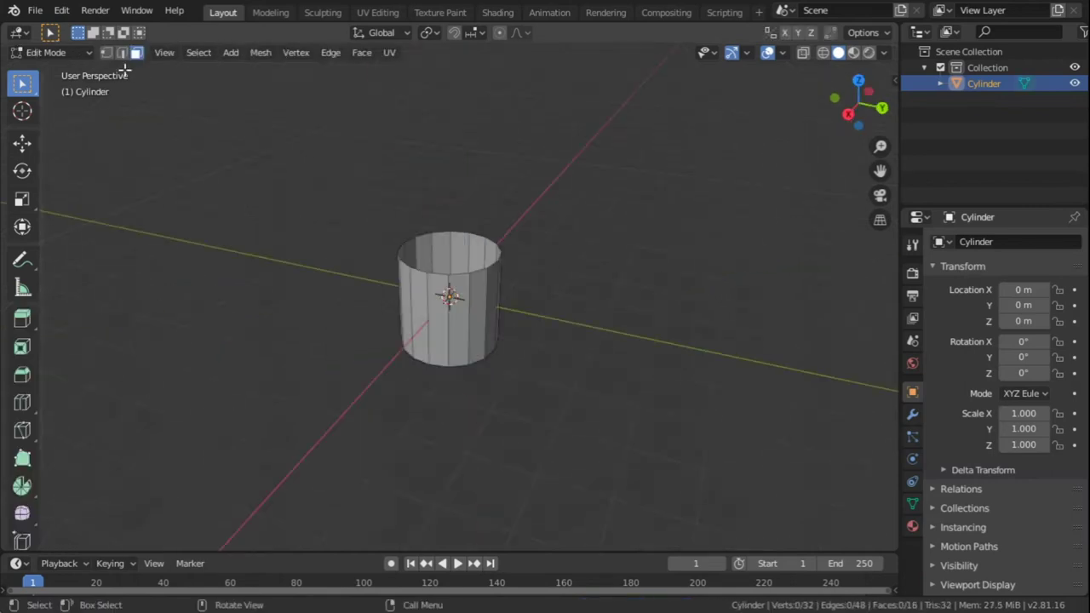
Scale the tube down to about 0.39 and stretch it along Z.
key(Tab)
key(s)
click(565, 262)
key(s)
key(z)
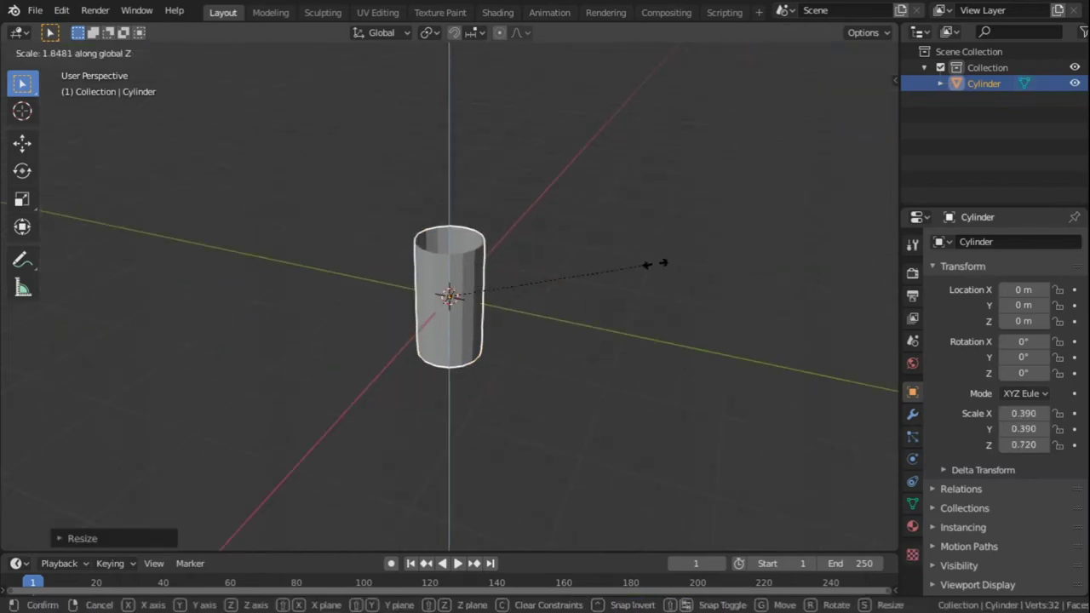
click(655, 264)
Extrude all faces of the tube outward along their normals to form a thick wall around the hole.
key(Tab)
key(alt+e)
click(507, 265)
click(550, 197)
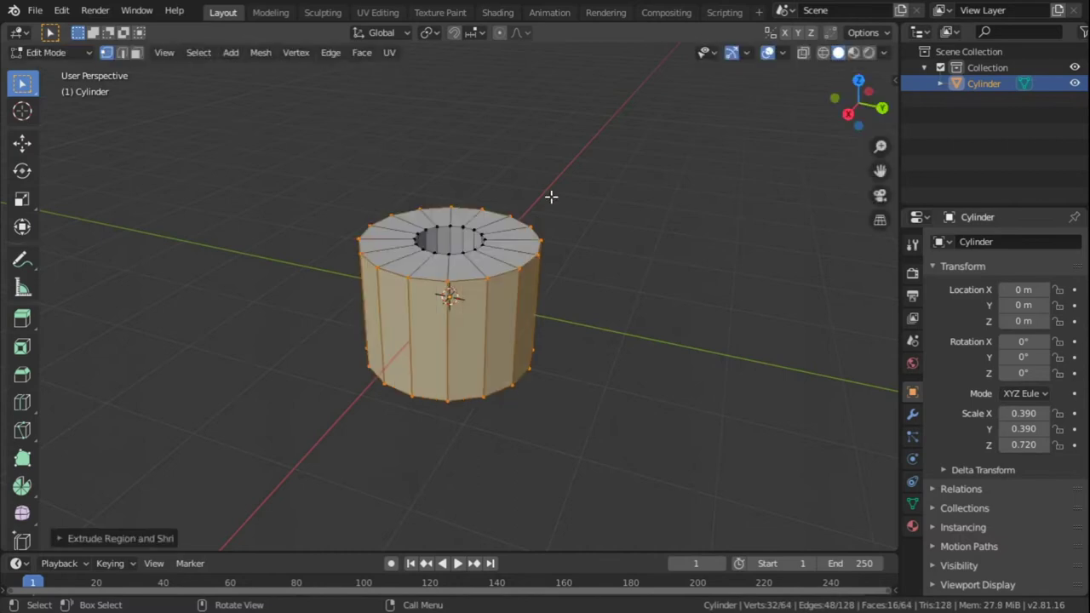
Scale the outer top edge loop inward so the body tapers towards the top.
key(KP_3)
alt+click(482, 234)
key(s)
click(694, 196)
middle_drag(694, 197, 504, 226)
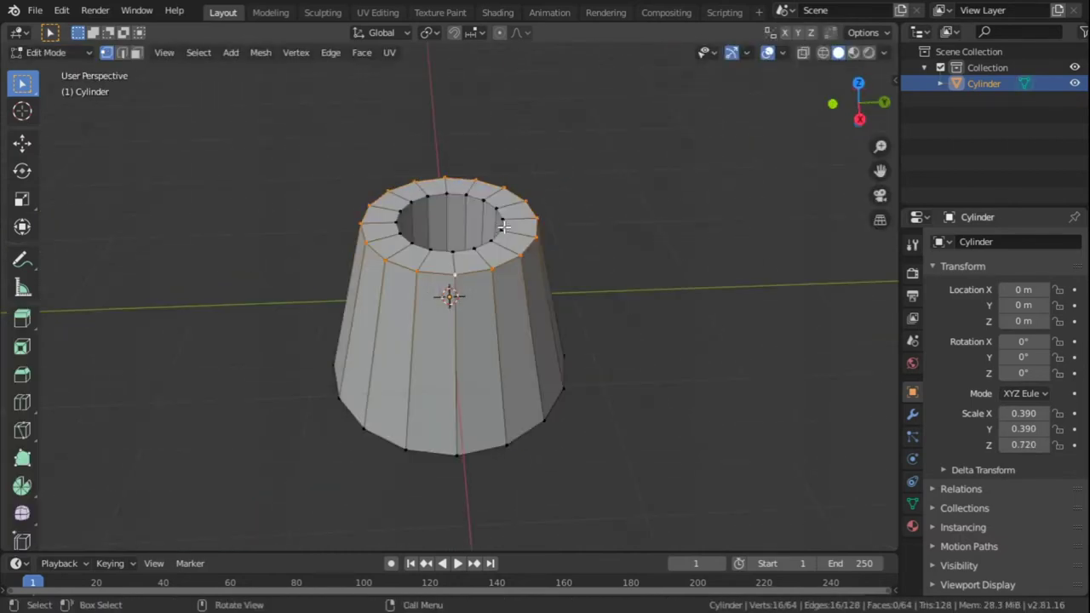
Bevel the hole's top and bottom rim loops with two segments.
middle_drag(623, 220, 506, 205)
scroll(640, 195, up, 2)
key(ctrl+b)
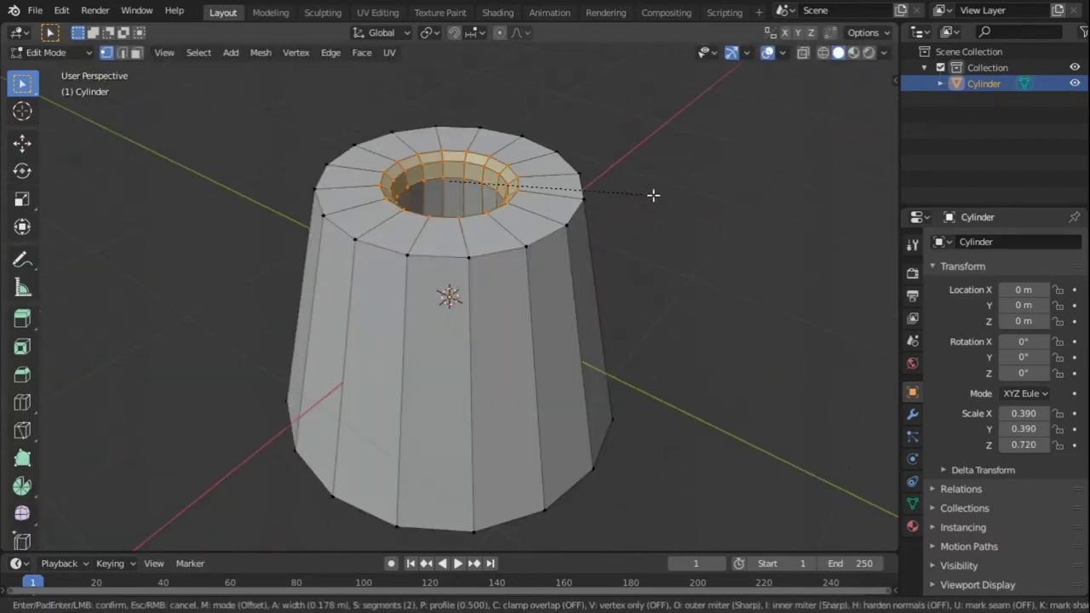
click(655, 279)
Bevel the outer top edge loop of the body with two segments.
alt+click(601, 251)
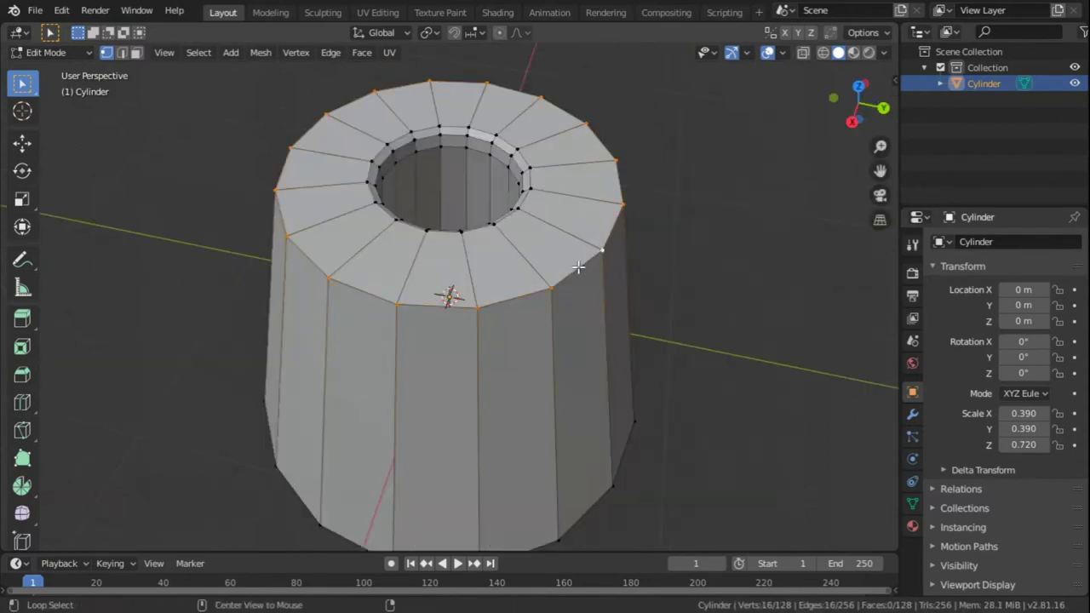
key(ctrl+b)
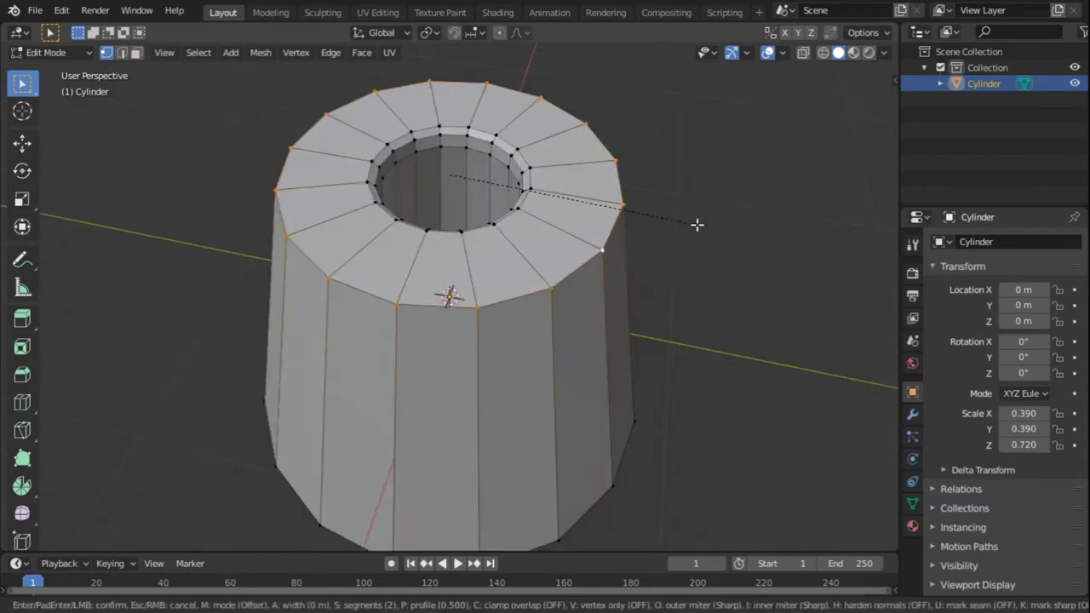
click(715, 226)
Bevel the outer bottom edge loop of the body by about 0.276 m with two segments.
alt+click(604, 362)
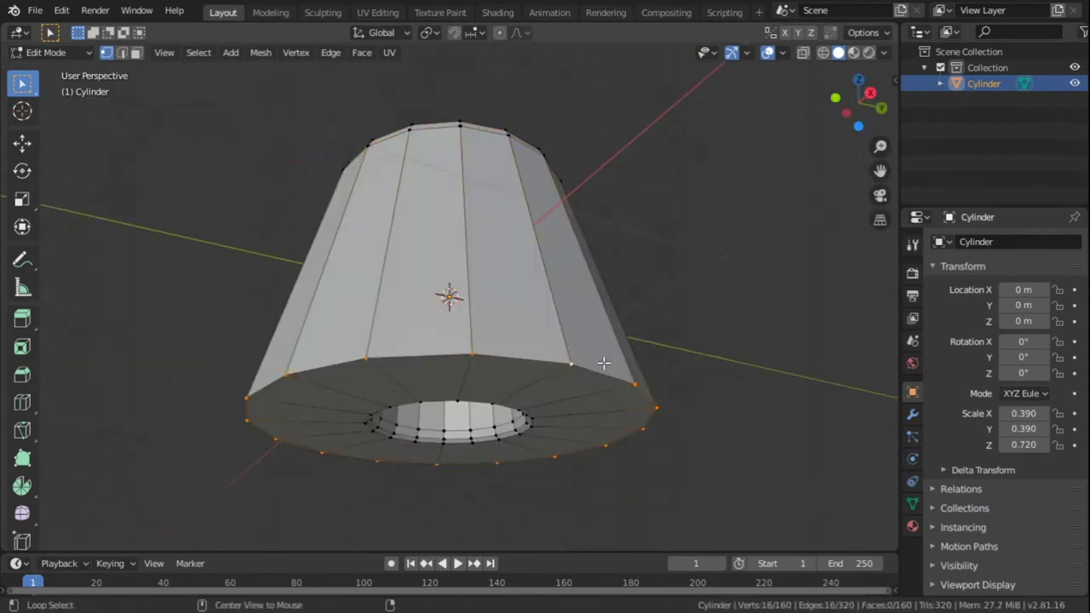
key(ctrl+b)
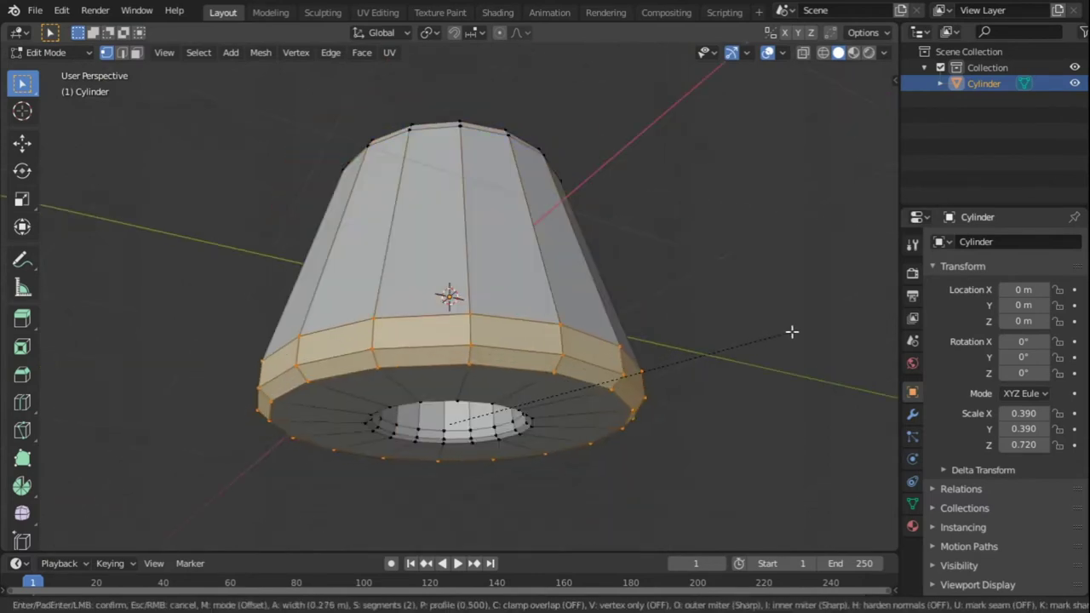
click(791, 331)
Add a centred edge loop around the underside ring and move it slightly down along Z.
middle_drag(624, 441, 613, 338)
key(ctrl+r)
click(594, 296)
right_click(595, 296)
key(KP_3)
key(g)
key(z)
click(667, 315)
Add a Subdivision Surface modifier to the body.
click(912, 414)
click(980, 243)
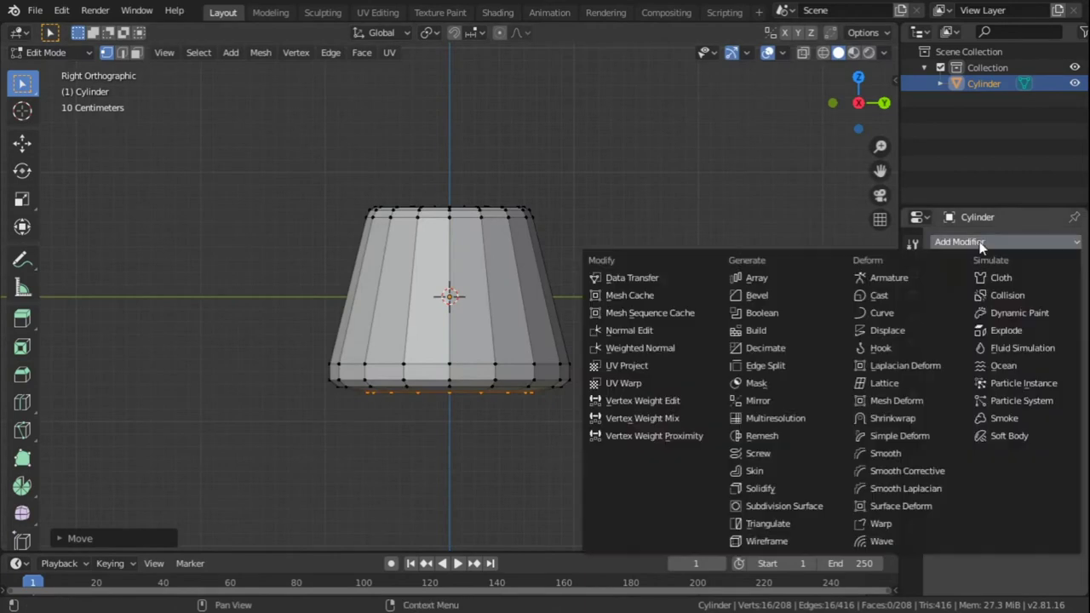
click(781, 506)
key(Tab)
middle_drag(596, 304, 508, 298)
Move a vertex on the body's top surface with smooth proportional editing at size 1.00.
key(Tab)
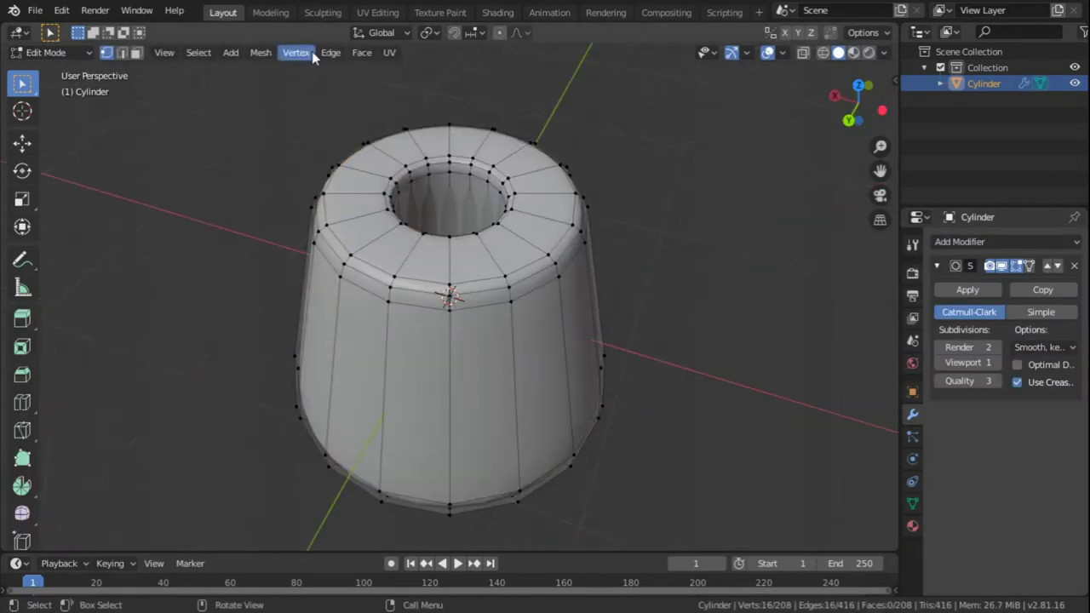
middle_drag(563, 87, 546, 186)
key(g)
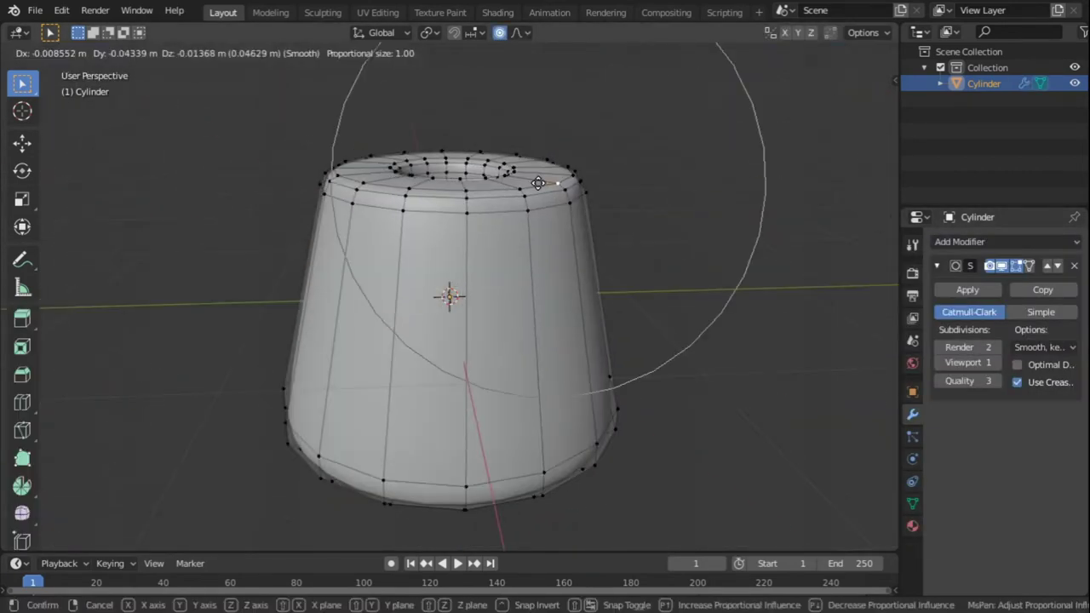
click(543, 188)
Add a centred horizontal edge loop around the middle of the body.
middle_drag(423, 358, 664, 294)
key(KP_3)
key(ctrl+r)
click(527, 280)
right_click(559, 284)
Pull vertices at the body's mid-height with proportional editing to make its side outline uneven.
key(g)
click(643, 290)
click(296, 289)
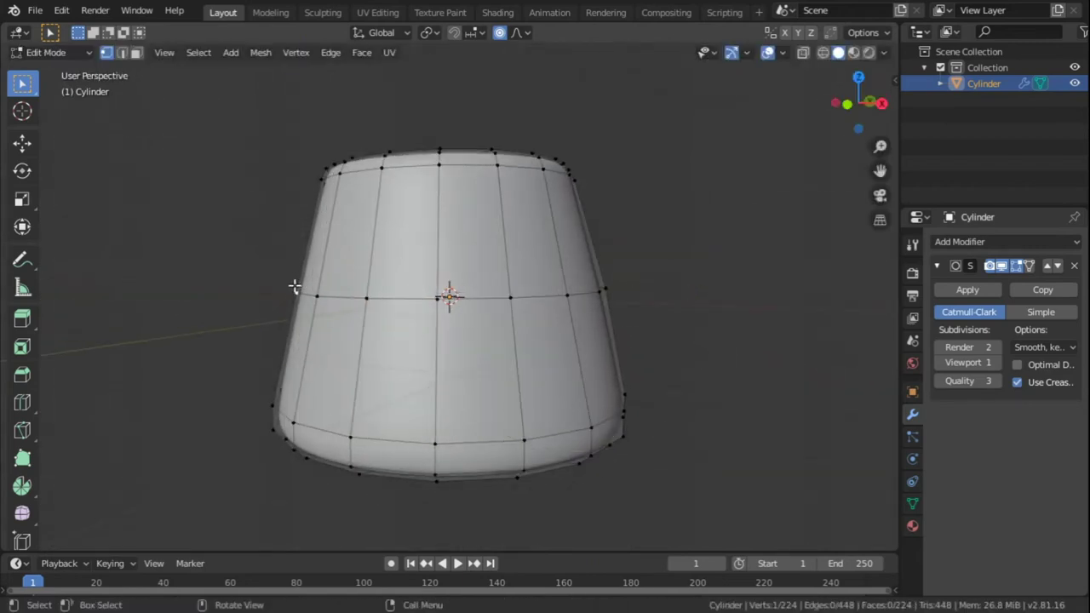
key(g)
click(302, 286)
middle_drag(304, 286, 374, 324)
Pull vertices on the body's top surface with proportional editing to make the top irregular.
click(460, 209)
key(g)
click(460, 213)
click(525, 197)
middle_drag(419, 192, 477, 268)
key(g)
click(525, 195)
Nudge a vertex at the hole's upper rim with proportional editing, redoing the first move.
click(467, 204)
key(g)
click(467, 210)
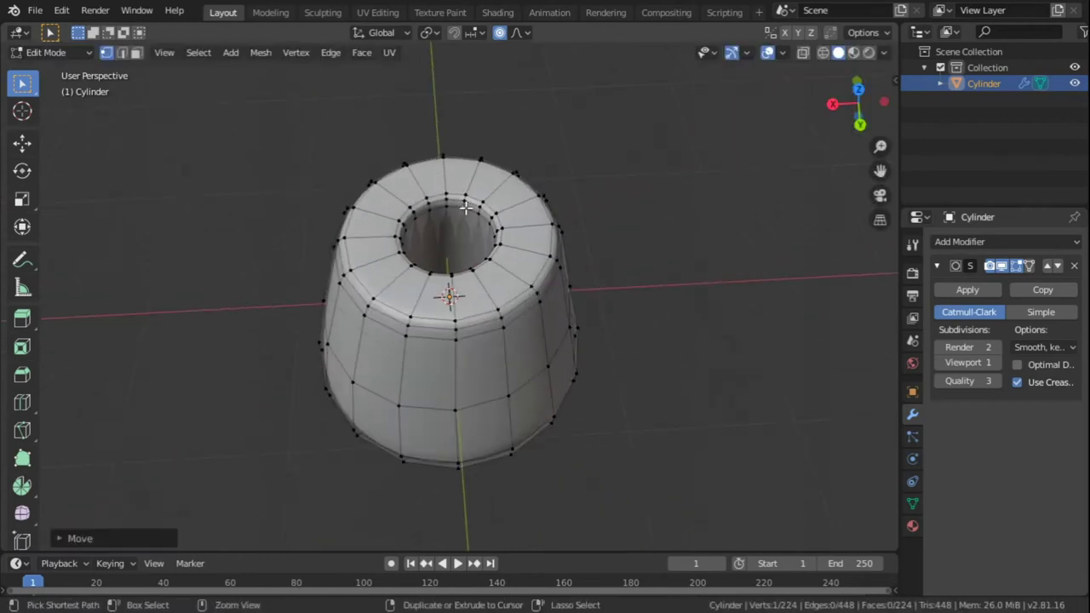
key(ctrl+z)
key(g)
click(466, 207)
Switch to the Sculpting workspace and choose the Scrape brush for the body.
key(Tab)
click(322, 12)
scroll(482, 277, up, 2)
middle_drag(472, 274, 391, 291)
scroll(391, 291, up, 2)
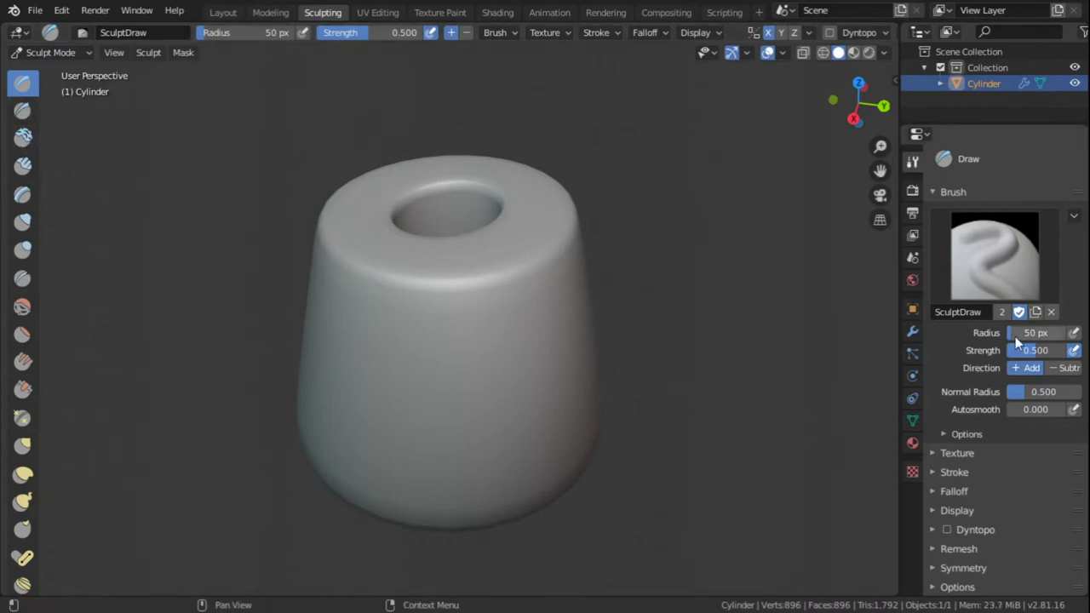
middle_drag(556, 240, 615, 189)
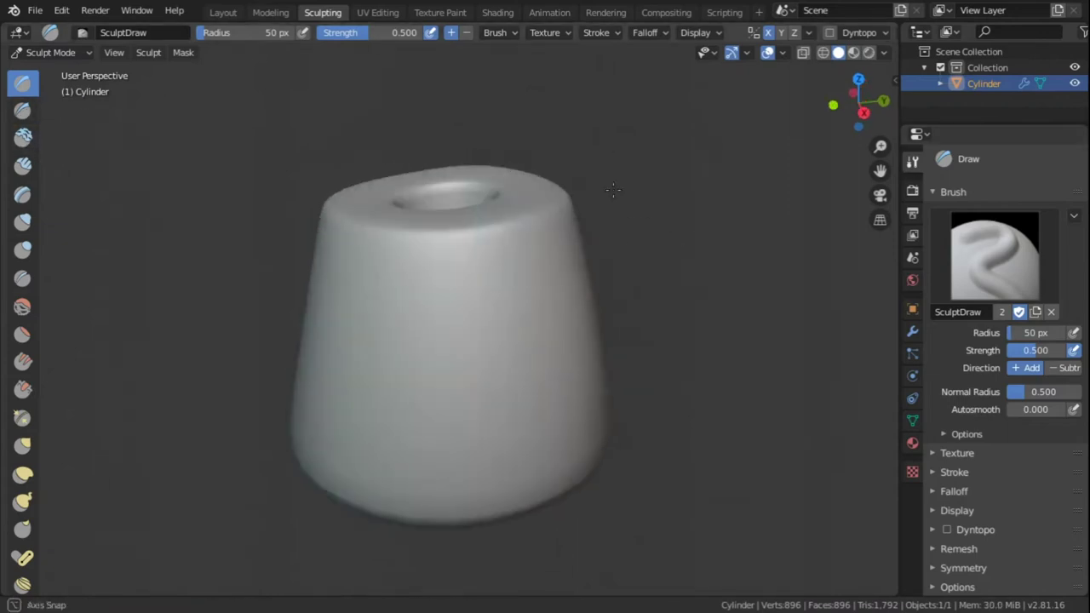
key(shift+t)
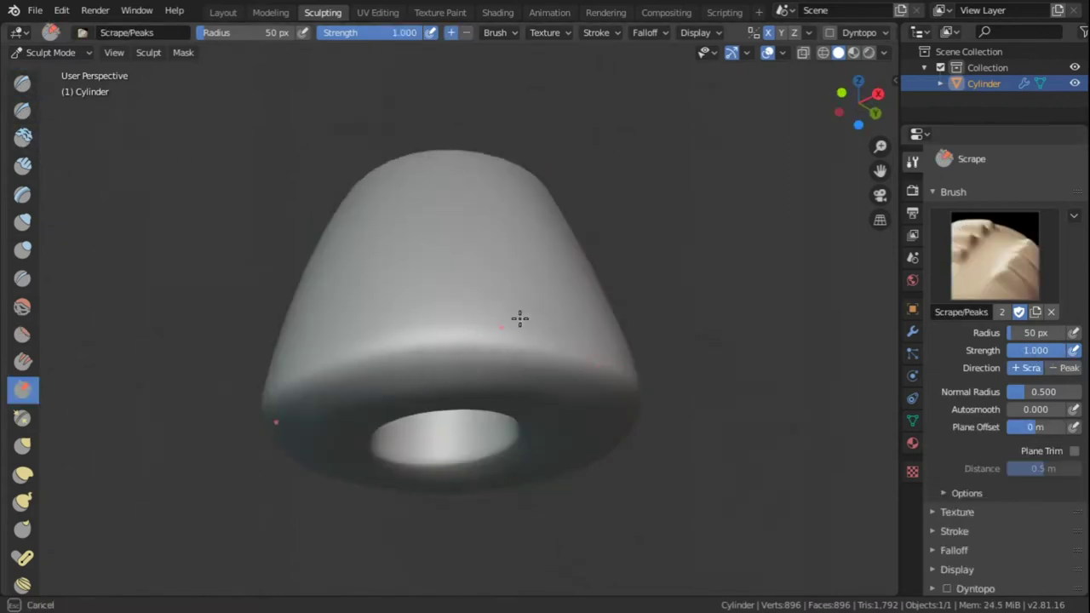
middle_drag(520, 318, 440, 244)
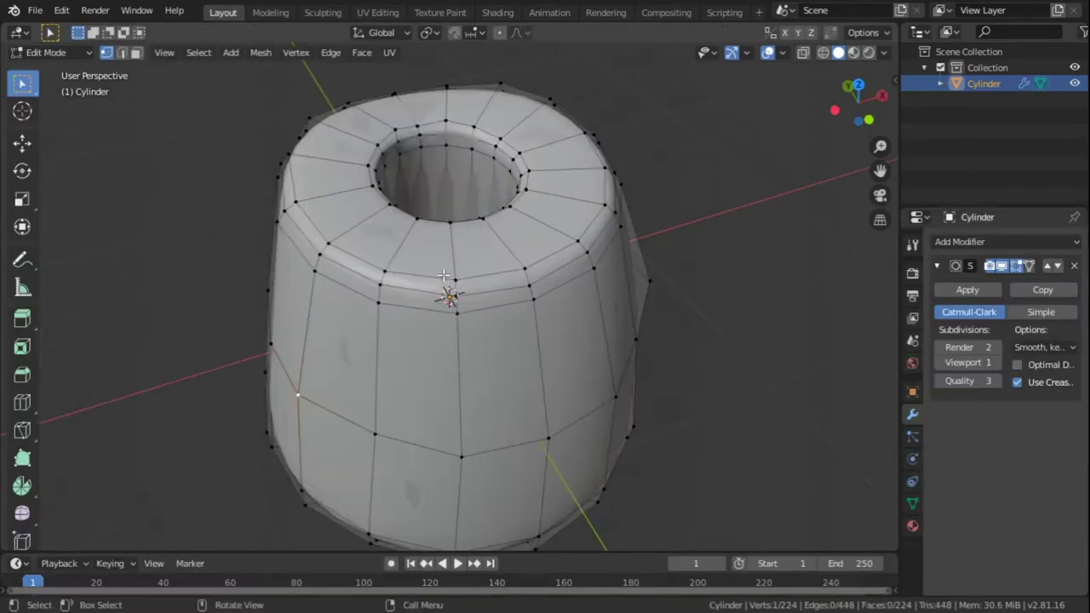
Duplicate the ring of faces on the body's top and separate the selection into its own object.
scroll(531, 149, up, 5)
scroll(448, 317, down, 4)
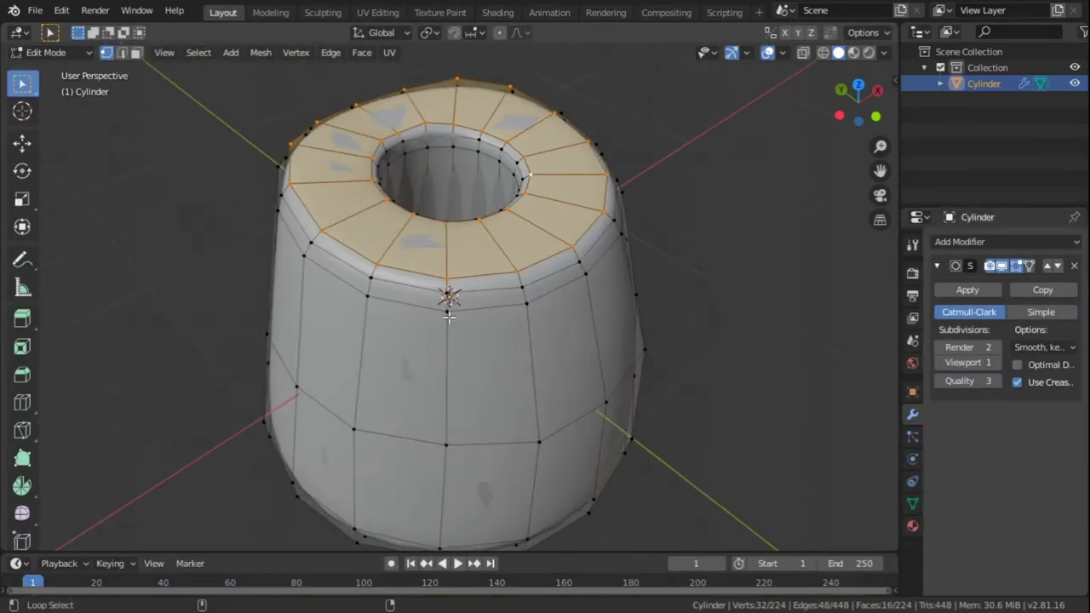
key(p)
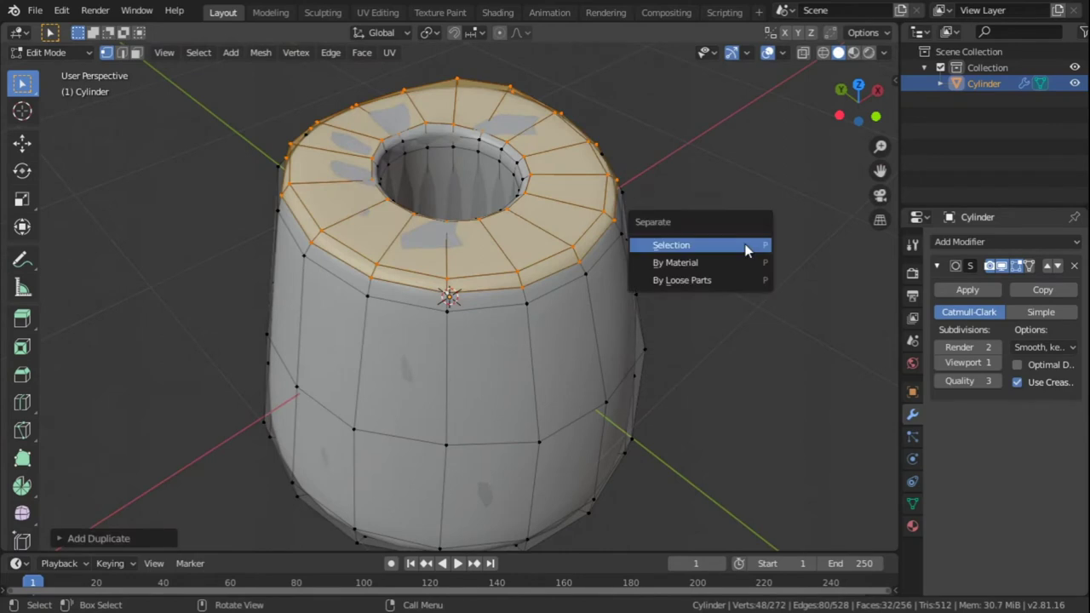
click(745, 246)
key(Tab)
click(559, 255)
Add a Solidify modifier to the separated top piece with thickness 0.03 m and offset 1.0.
middle_drag(559, 299, 649, 311)
key(KP_3)
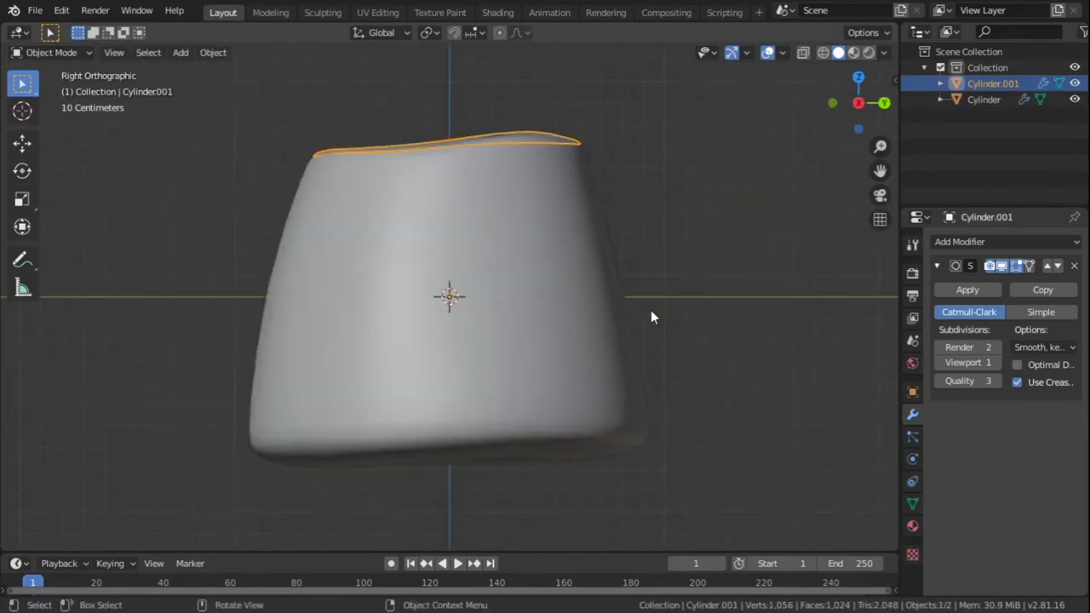
scroll(651, 313, up, 3)
click(958, 242)
click(735, 557)
key(KP_Decimal)
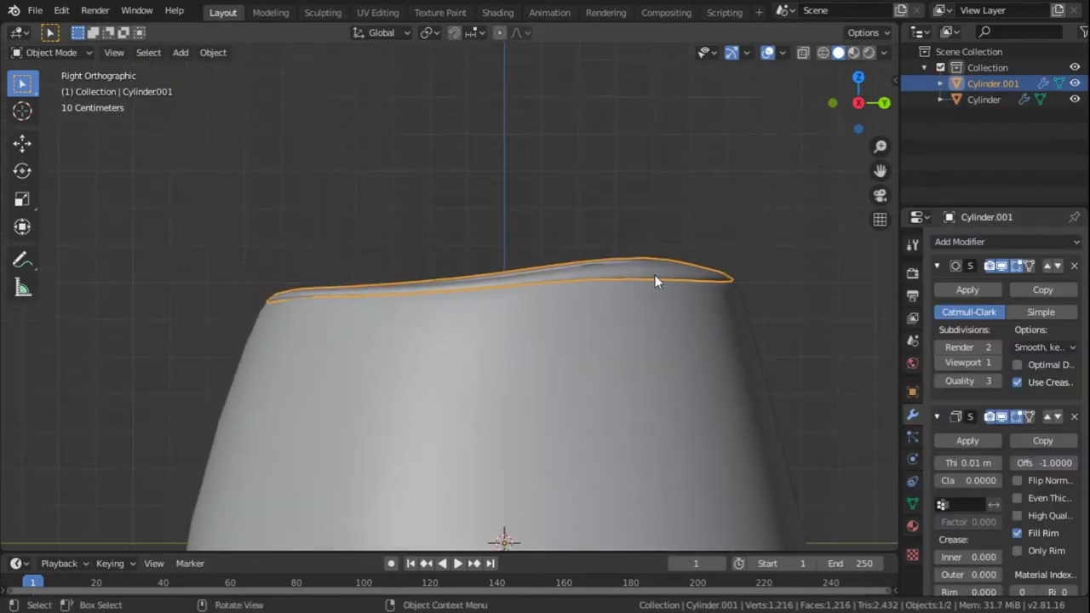
click(937, 265)
middle_drag(749, 383, 663, 355)
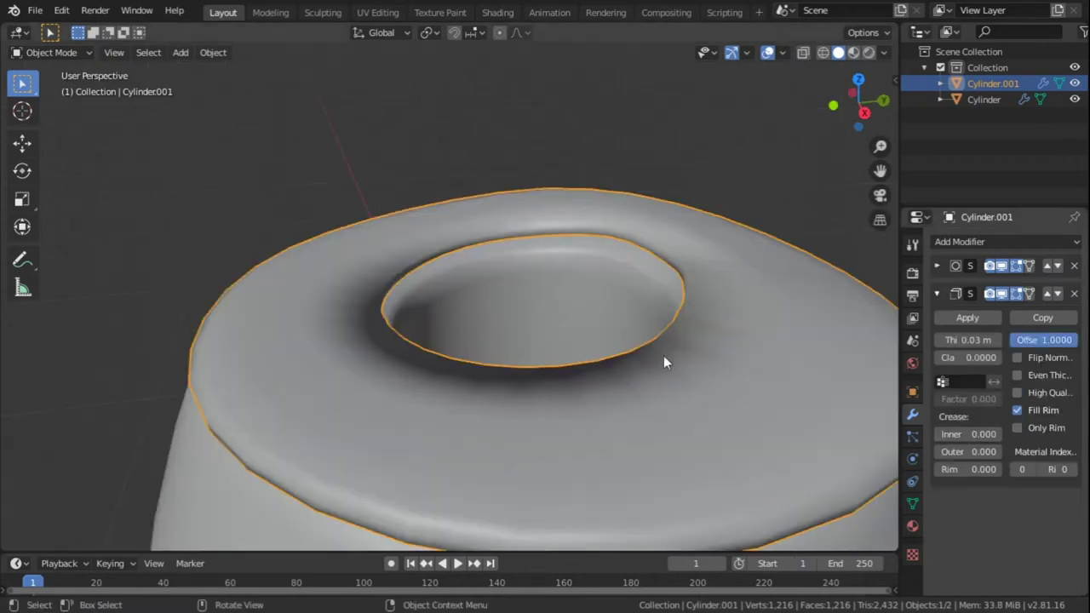
Move the top piece's Solidify modifier above its Subdivision Surface modifier.
click(937, 293)
click(1047, 293)
click(936, 265)
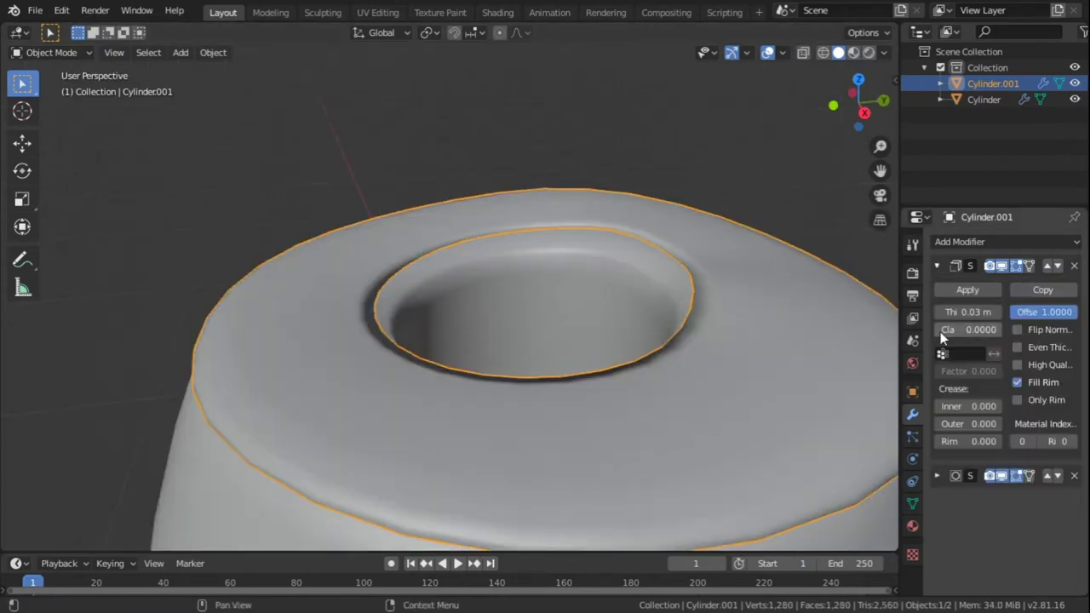
Set the top piece's Solidify thickness to 0.04 m.
middle_drag(700, 455, 642, 395)
key(KP_3)
mouse_move(968, 312)
mouse_down()
mouse_move(993, 312)
mouse_move(957, 311)
mouse_move(972, 312)
mouse_up()
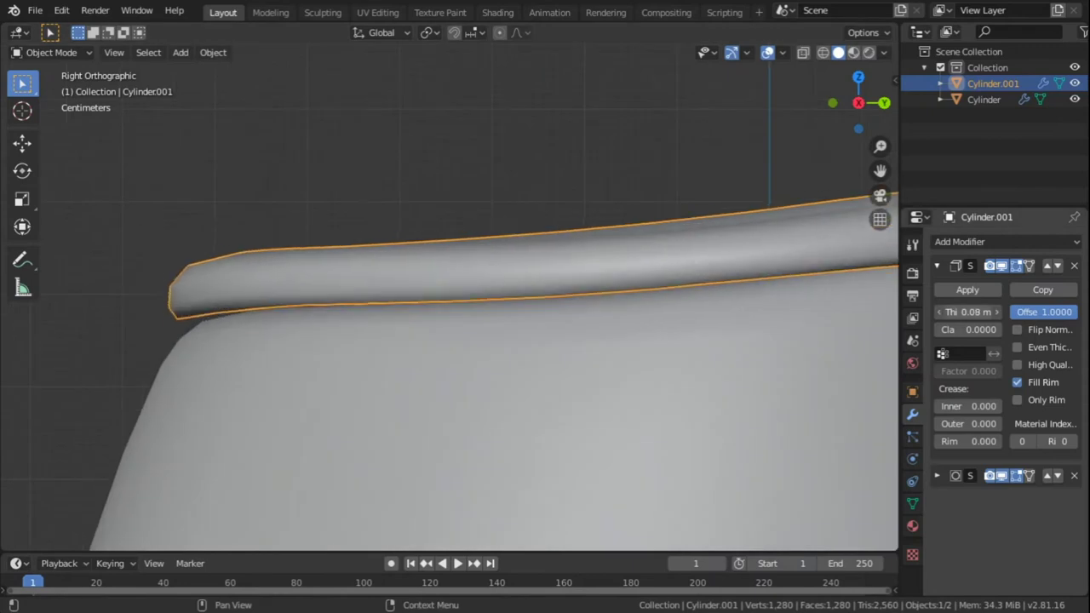
middle_drag(852, 317, 688, 249)
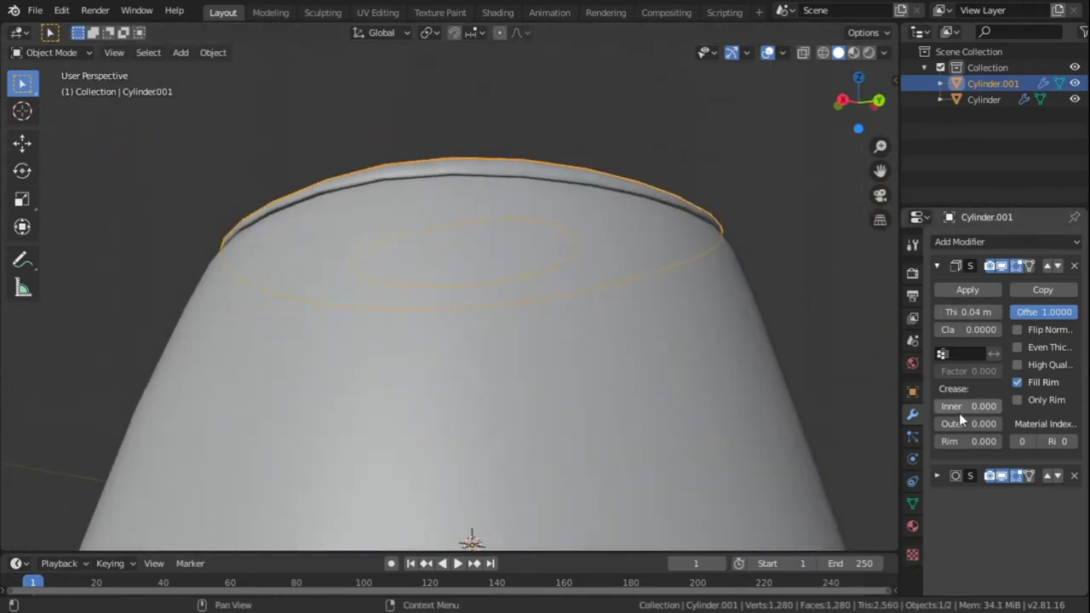
Set the Solidify modifier's inner crease to 1.000 to tighten the top piece against the body.
scroll(449, 128, up, 4)
shift+middle_drag(449, 128, 511, 222)
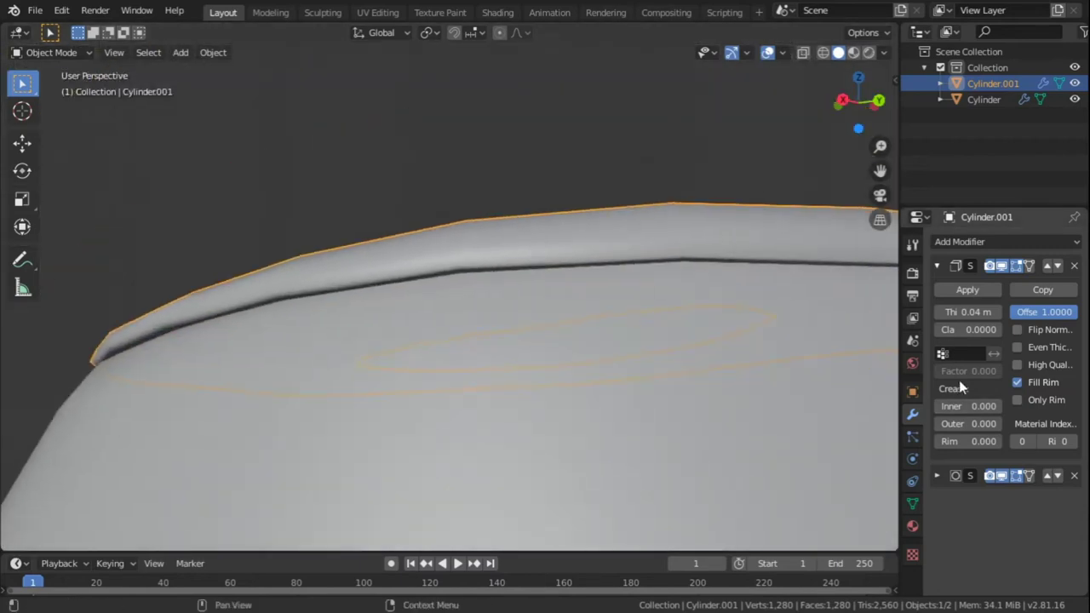
drag(962, 406, 1002, 407)
scroll(540, 345, down, 4)
mouse_move(541, 345)
middle_down()
mouse_move(541, 371)
mouse_move(541, 346)
mouse_move(631, 421)
mouse_move(433, 375)
mouse_move(554, 374)
mouse_move(720, 350)
middle_up()
scroll(541, 347, down, 3)
Subdivide the whole top piece mesh with one cut and smoothness 1.000.
key(Tab)
key(shift+z)
middle_drag(662, 379, 628, 359)
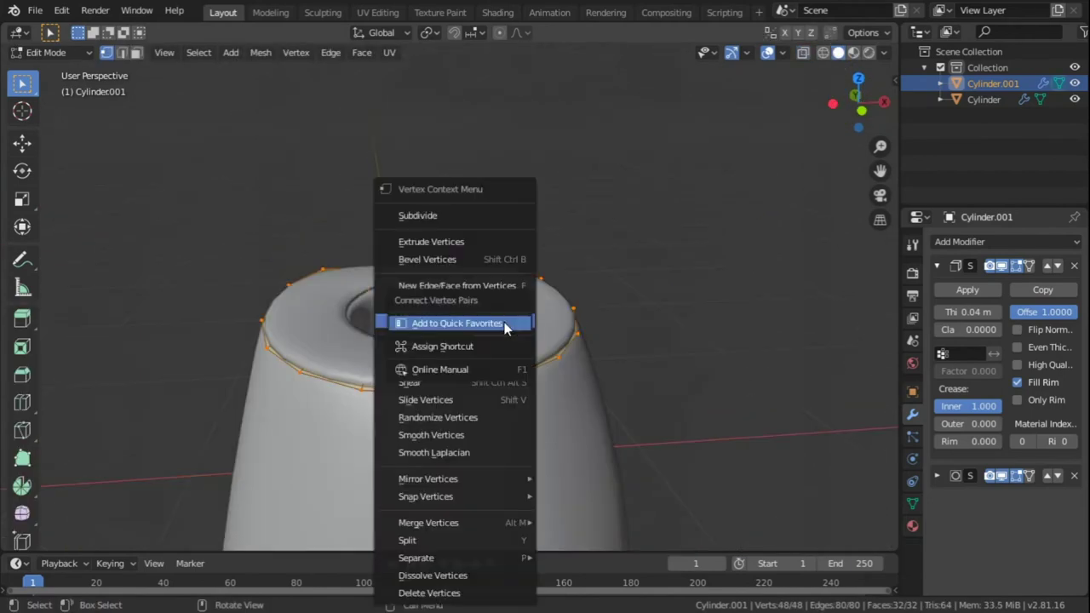
click(464, 215)
click(57, 539)
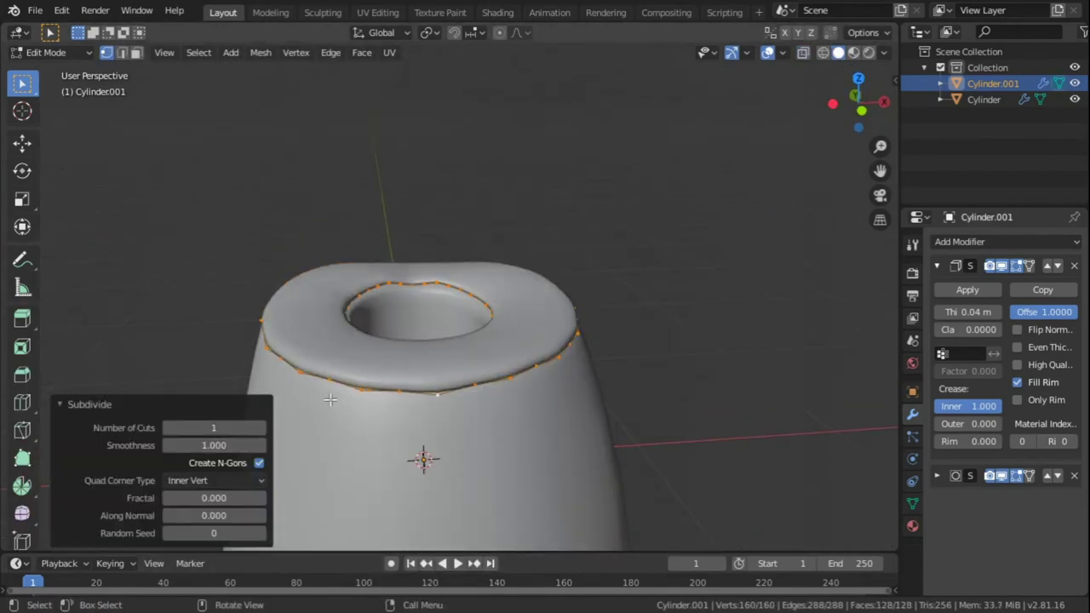
click(70, 404)
Hide the inner vertices of the top piece in wireframe view, keeping only its outer rim editable.
key(shift+z)
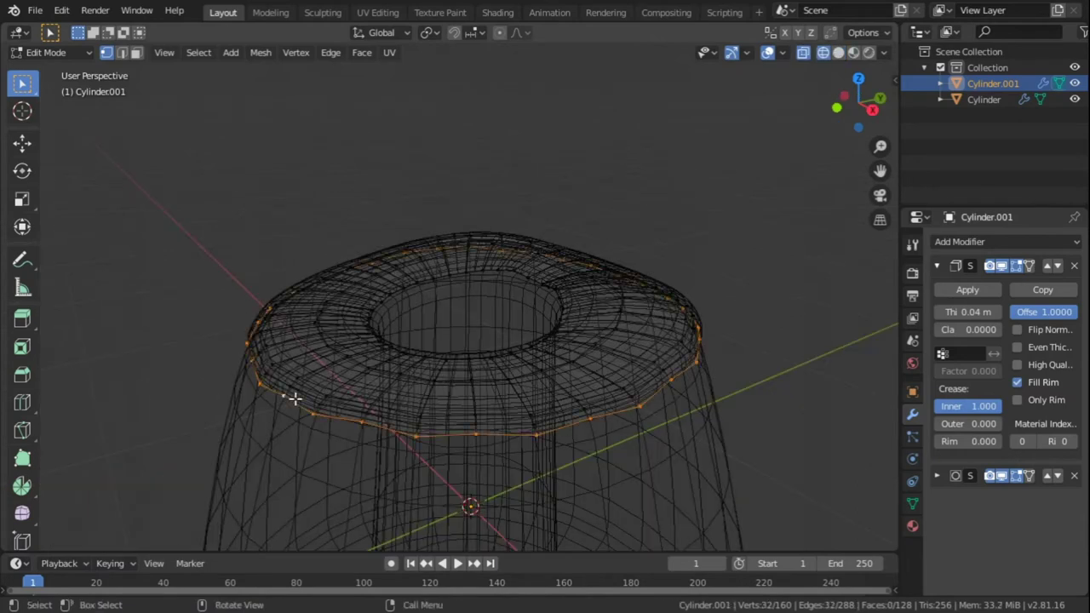
key(ctrl+KP_Add)
key(ctrl+KP_Add)
key(h)
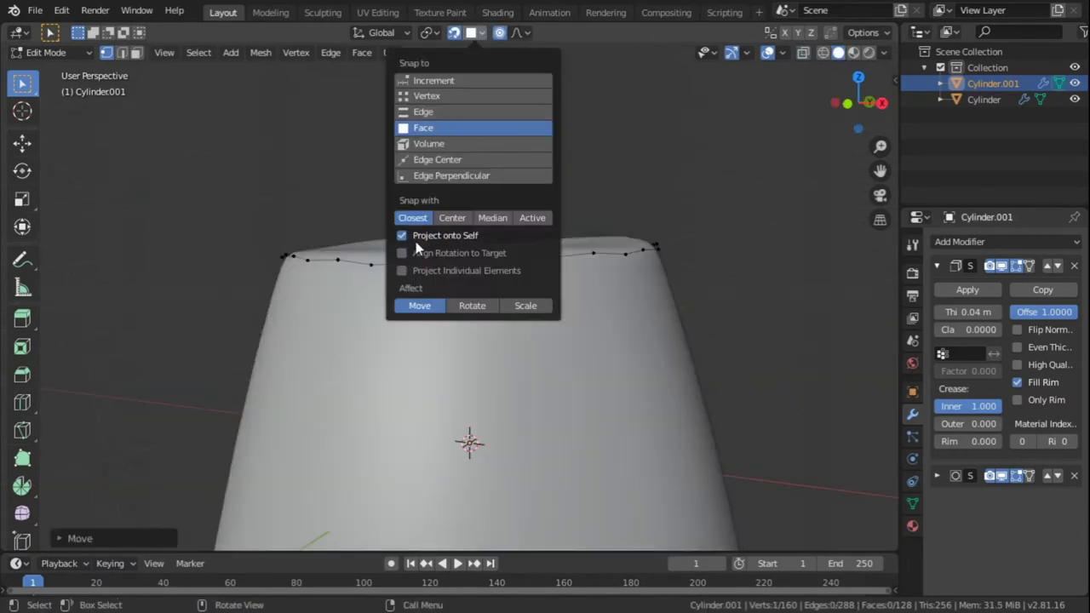
Pull the front rim of the top piece down along the body with proportional editing and face snapping.
key(g)
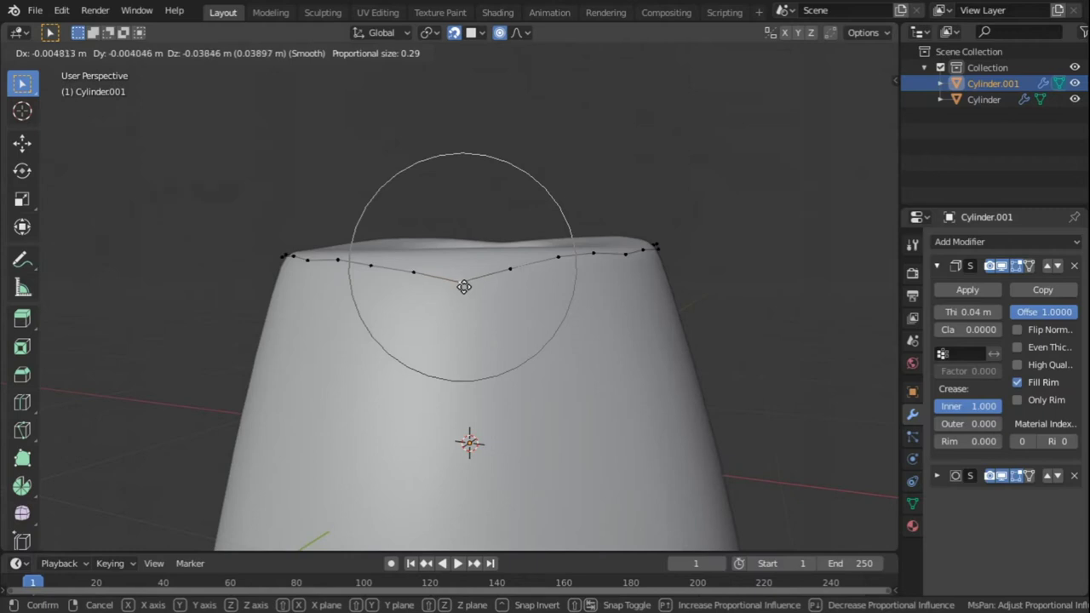
click(464, 286)
key(g)
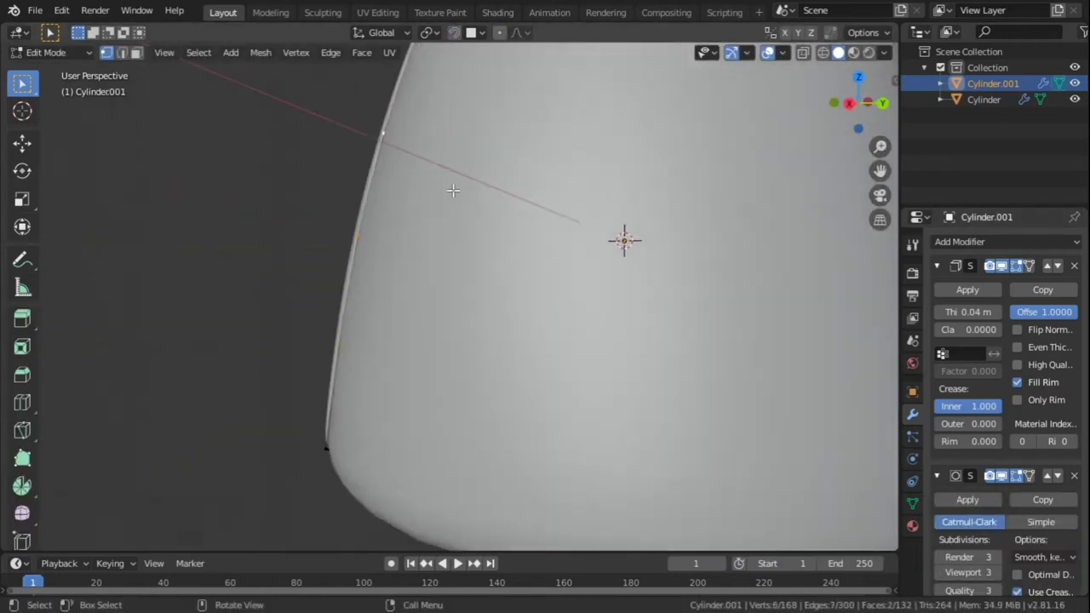
Move and rotate the middle section of the long drip so it follows the curve of the body's side.
key(g)
click(418, 190)
key(r)
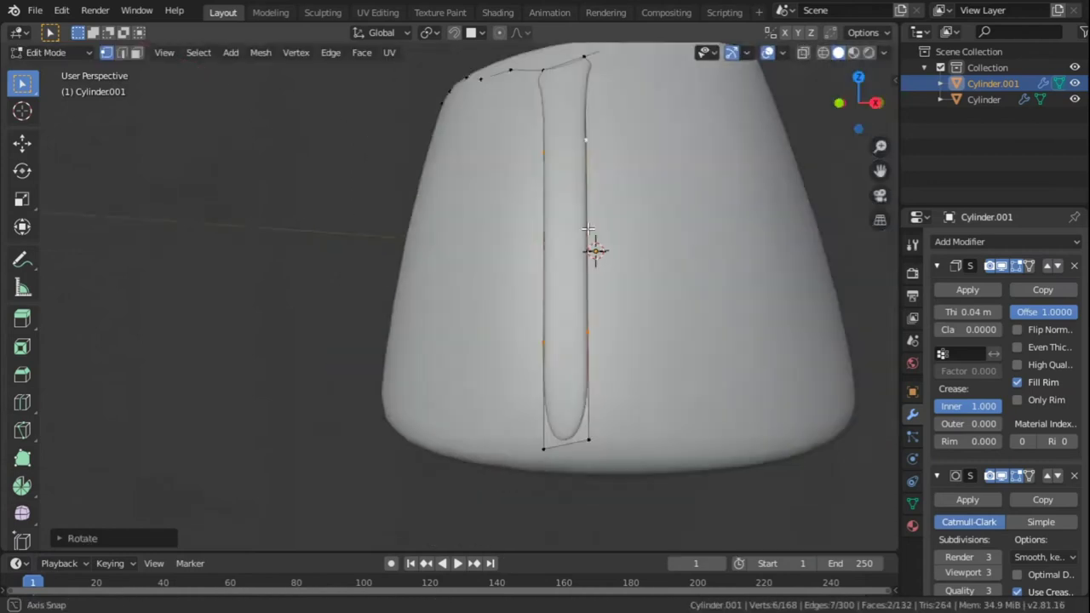
middle_drag(587, 228, 594, 230)
scroll(594, 230, up, 2)
shift+middle_drag(608, 460, 632, 277)
Scale the long drip's cross edges to vary its width, narrowing the lower one to about 0.72.
click(802, 304)
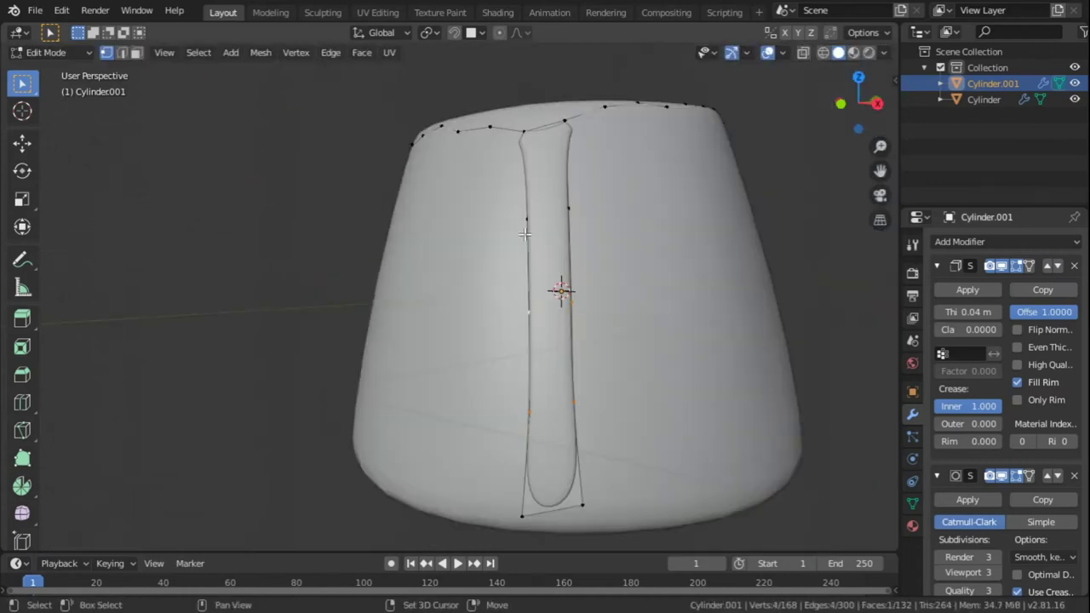
key(s)
click(755, 243)
key(s)
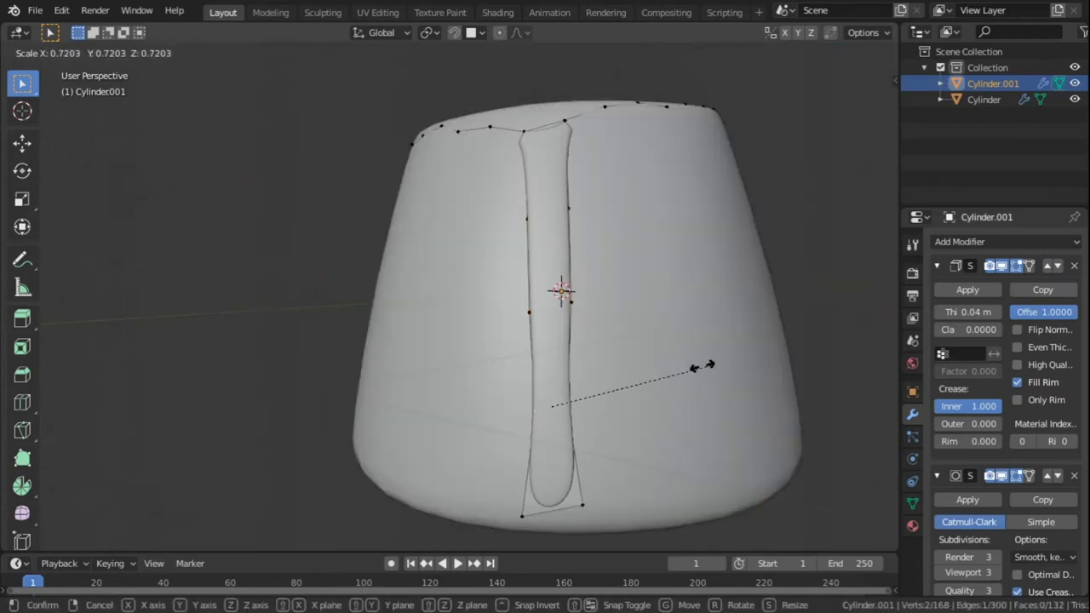
click(706, 366)
key(s)
click(703, 306)
key(s)
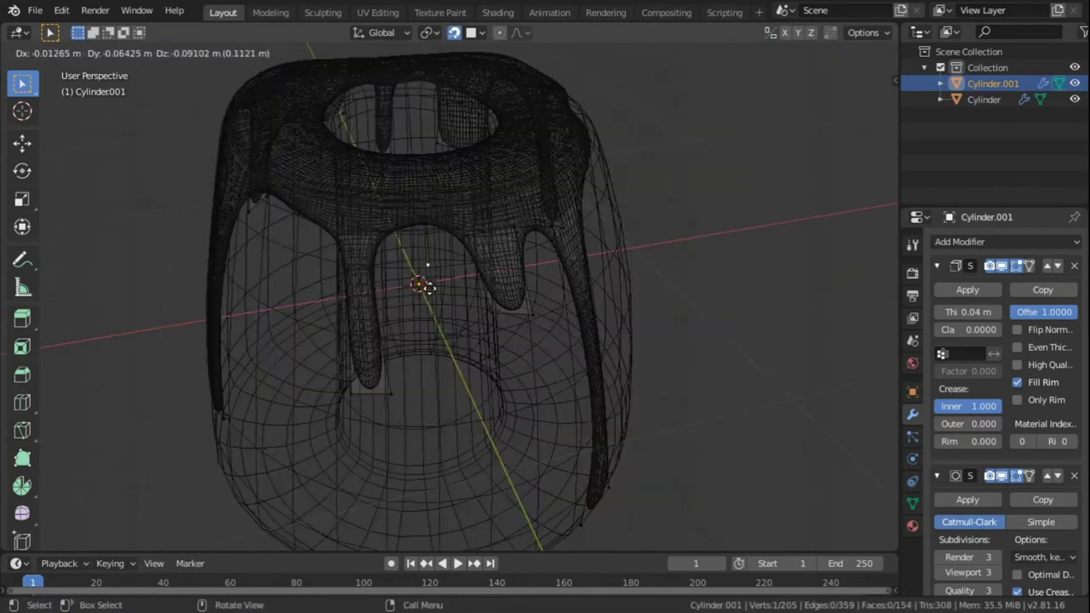
Return to solid display and build up the top piece's surface around the hole with the SculptDraw brush at strength 0.263.
key(shift+z)
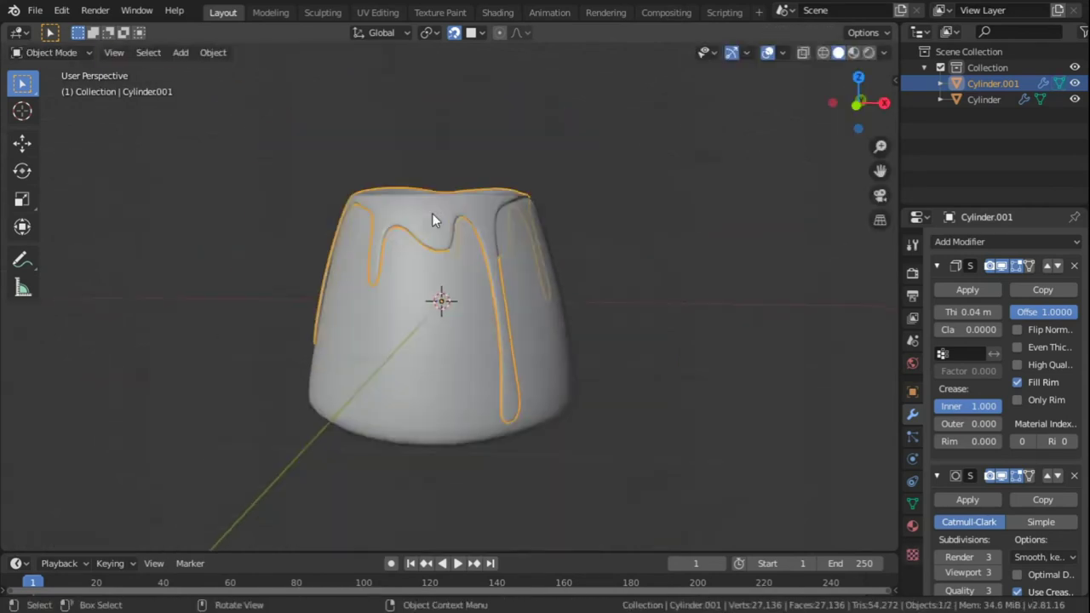
middle_drag(431, 213, 672, 216)
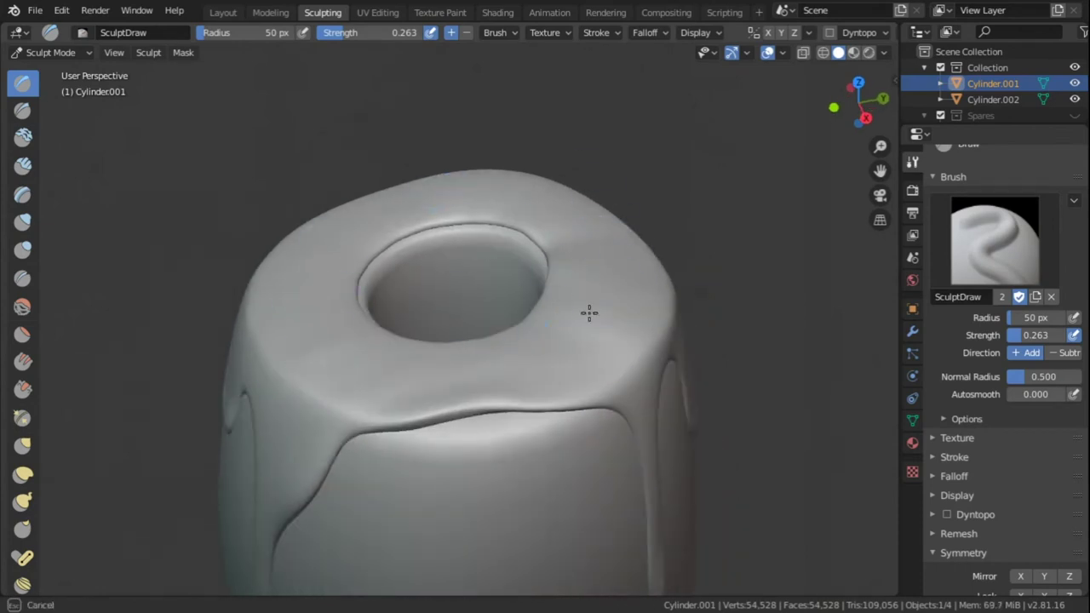
drag(589, 313, 460, 365)
middle_drag(464, 489, 463, 399)
scroll(463, 399, up, 1)
mouse_move(487, 269)
mouse_down()
mouse_move(496, 226)
mouse_move(438, 323)
mouse_up()
mouse_move(451, 349)
middle_down()
mouse_move(382, 355)
mouse_move(383, 264)
middle_up()
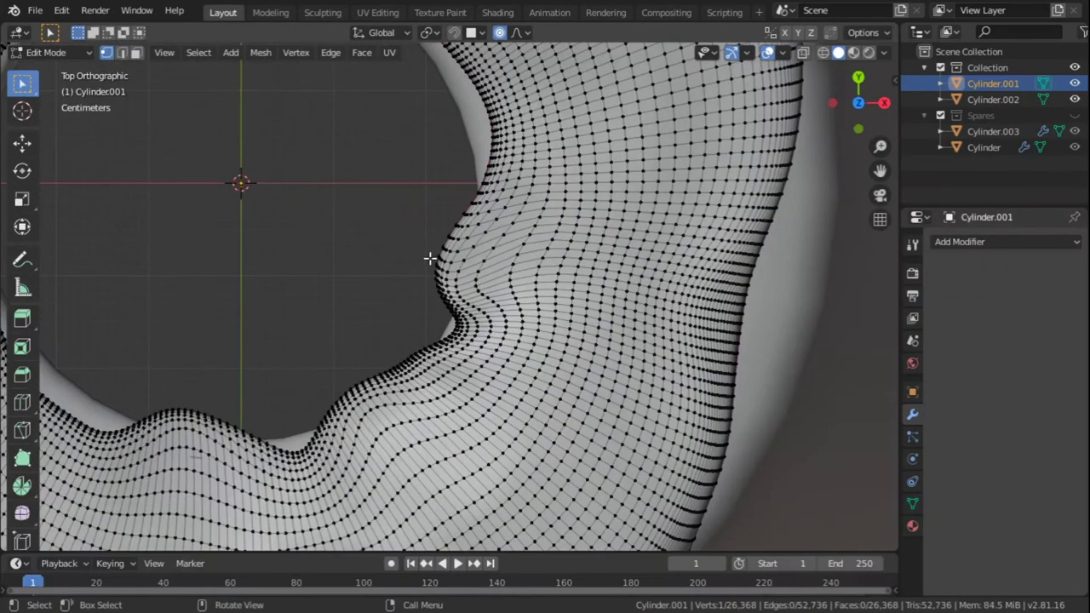
Push the bulging inner rim of the top piece back from the hole about 0.025 m with proportional editing.
key(g)
scroll(447, 258, down, 2)
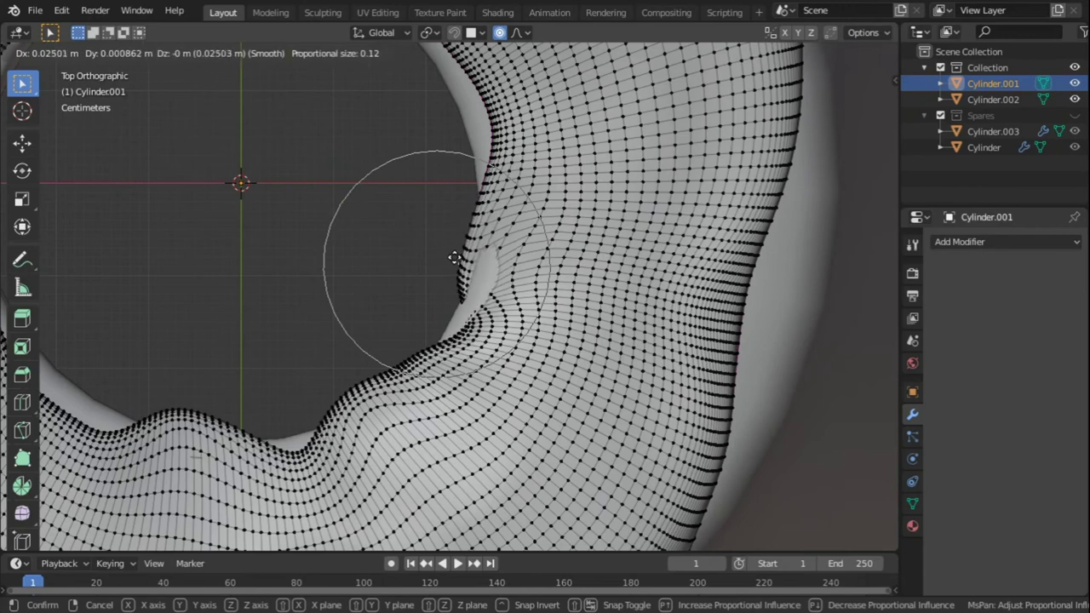
click(455, 256)
middle_drag(475, 477, 525, 229)
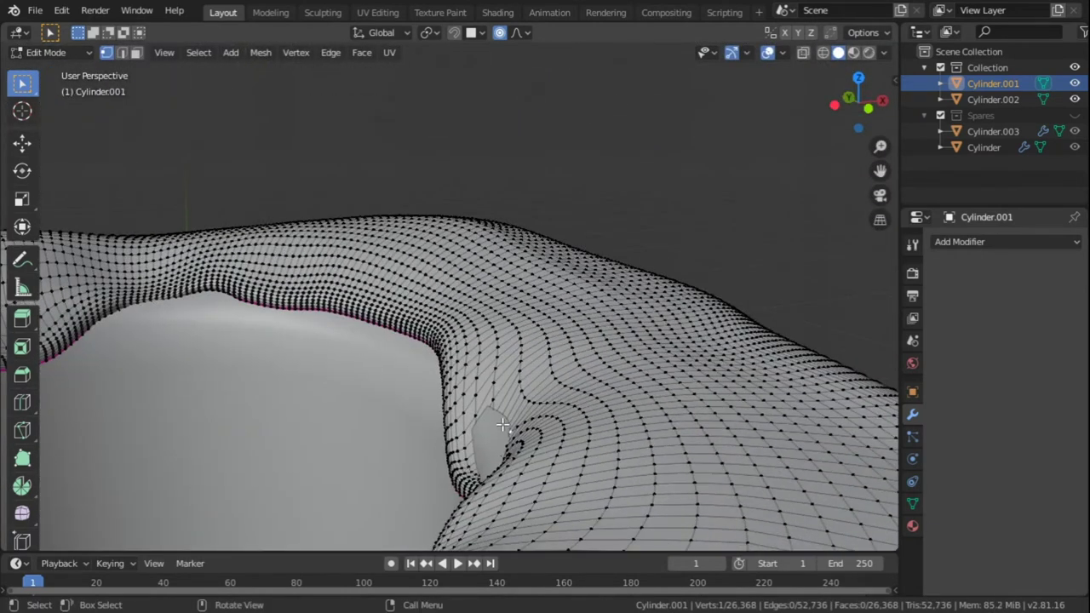
key(g)
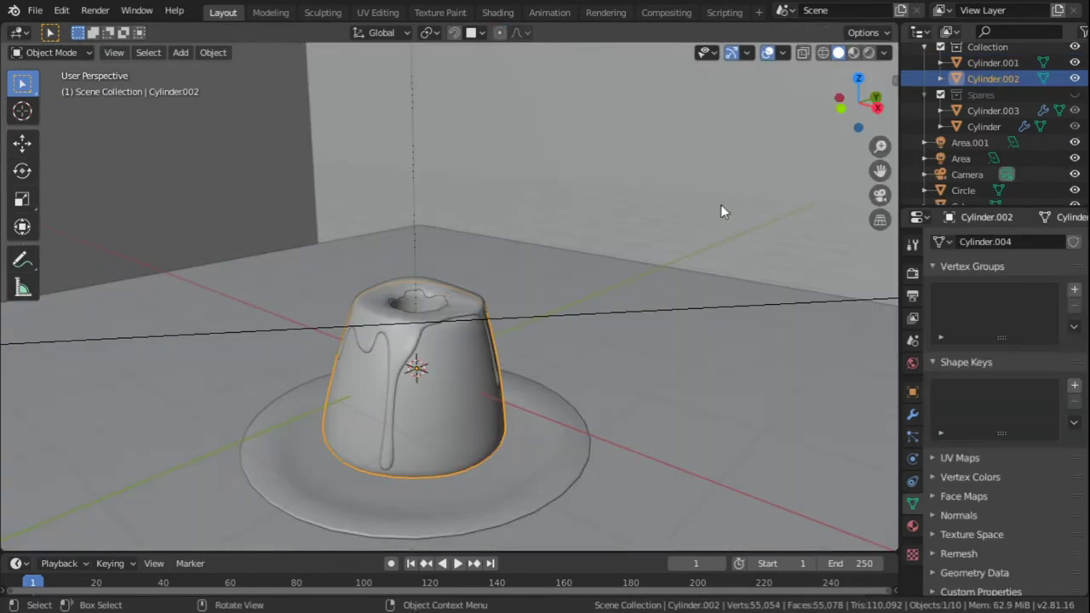
Create a new material for the cake body and open it in the Shading workspace.
click(913, 526)
click(985, 309)
click(497, 12)
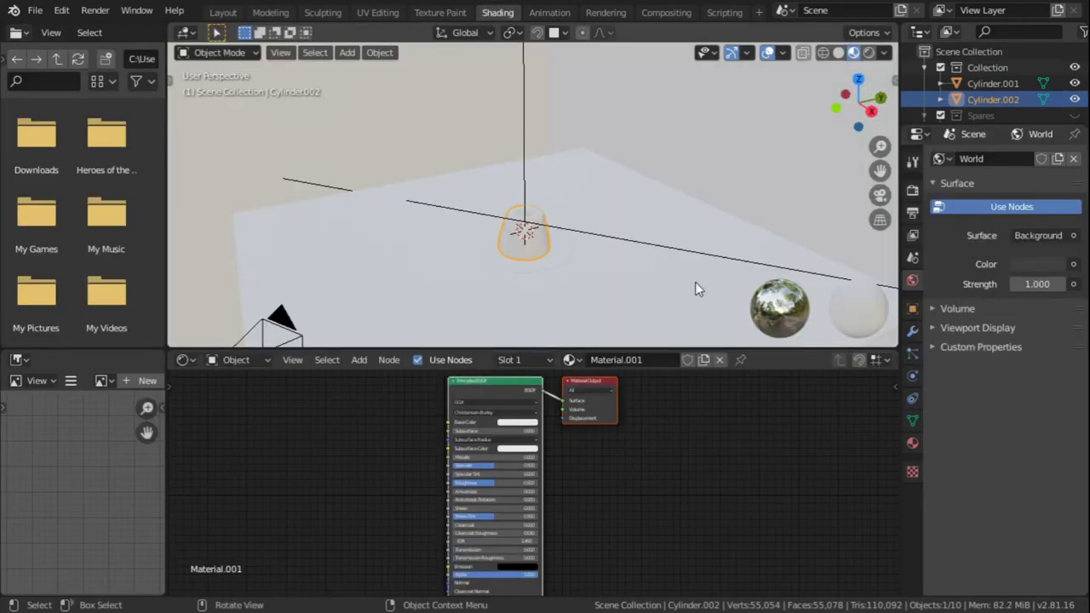
scroll(545, 273, up, 10)
scroll(528, 268, down, 4)
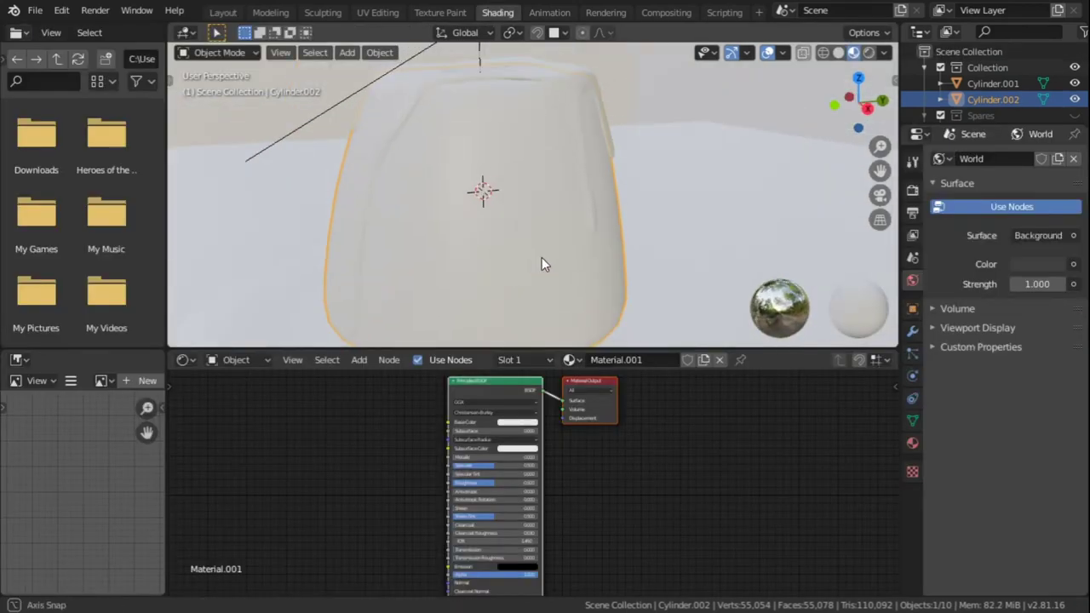
Add a Noise Texture node to the body's material and preview it on the model.
key(shift+a)
click(310, 430)
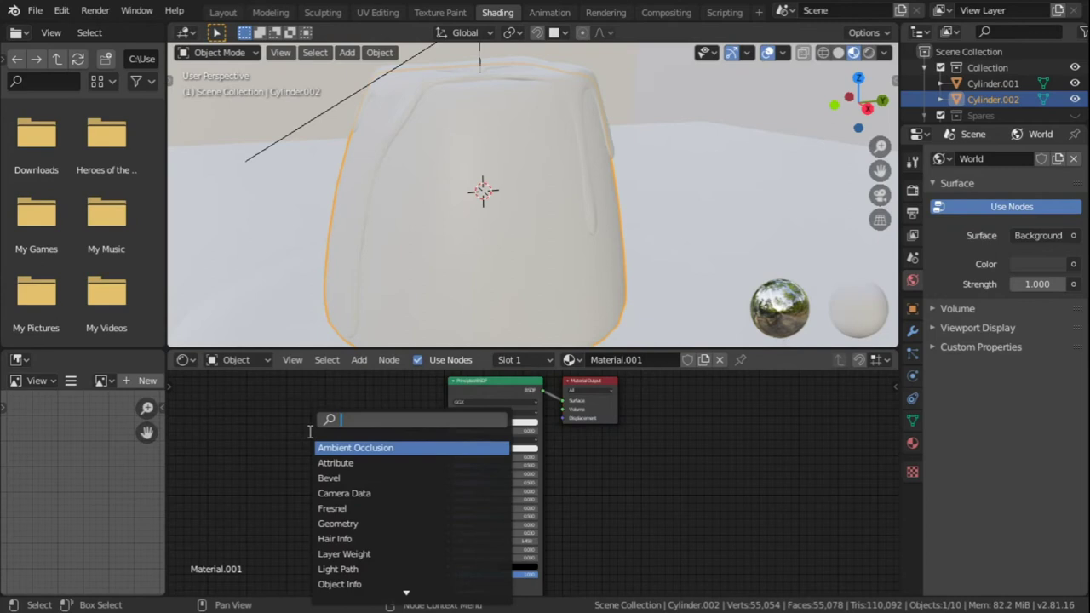
key(Return)
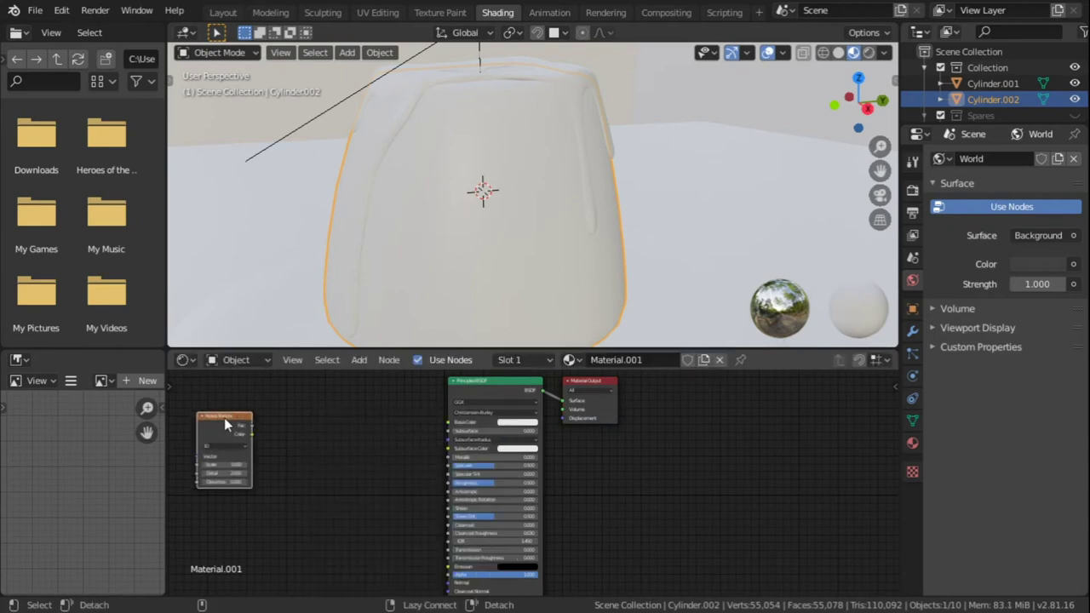
click(224, 417)
ctrl+shift+click(224, 418)
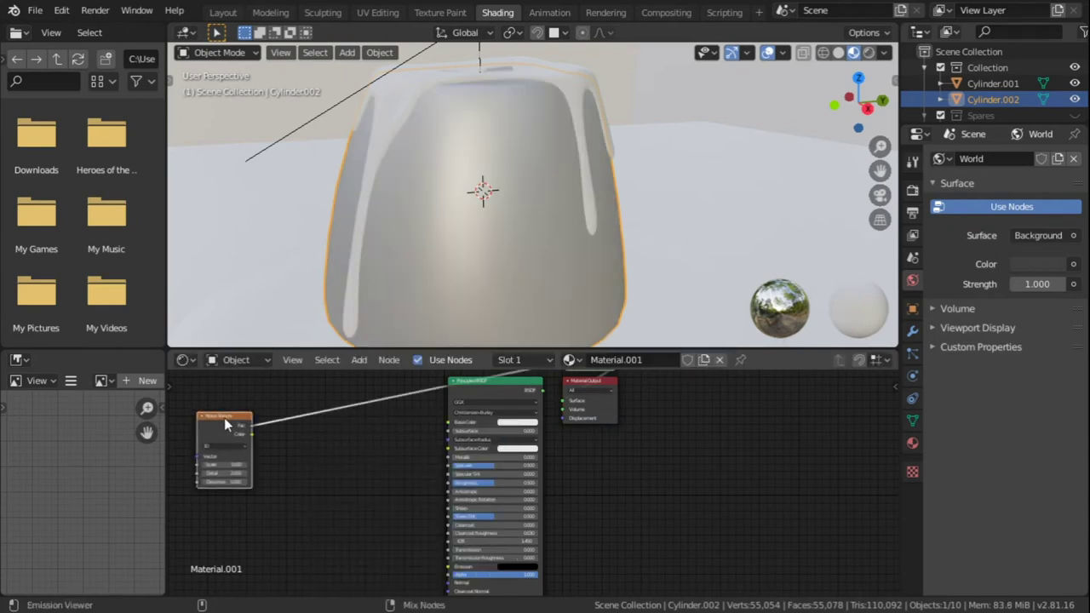
Adjust the Noise Texture's scale while previewing the pattern on the cake body.
middle_drag(388, 296, 471, 215)
middle_drag(265, 480, 556, 472)
scroll(400, 460, up, 7)
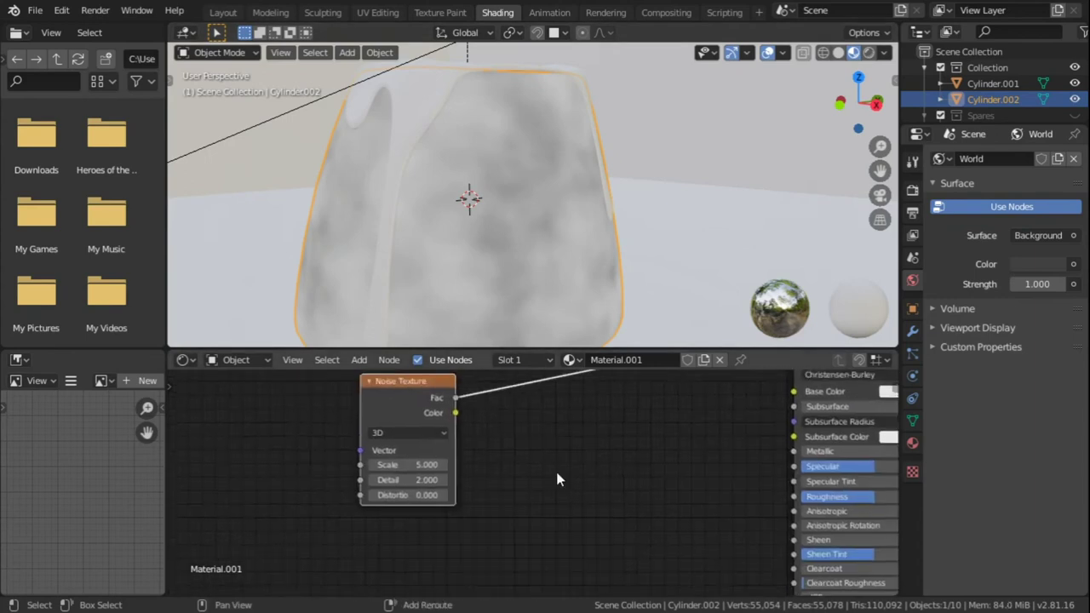
scroll(556, 471, up, 4)
middle_drag(379, 456, 421, 515)
drag(390, 520, 459, 520)
click(390, 520)
scroll(501, 268, up, 5)
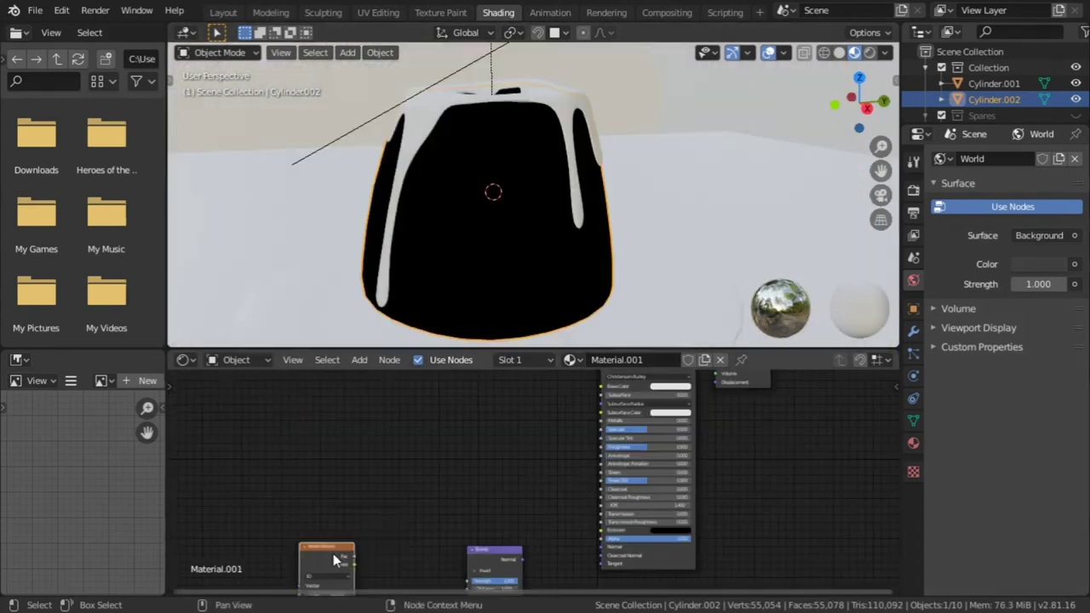
drag(442, 561, 447, 569)
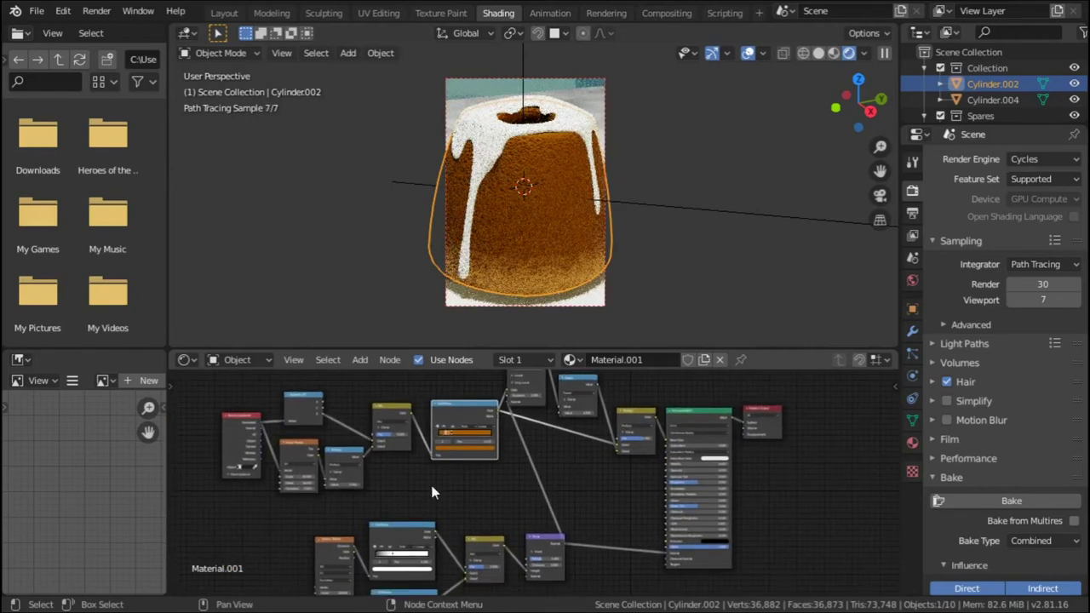
Preview the Separate XYZ, Multiply and Mix nodes of the body's colour setup one after another.
scroll(443, 524, up, 2)
scroll(475, 520, up, 1)
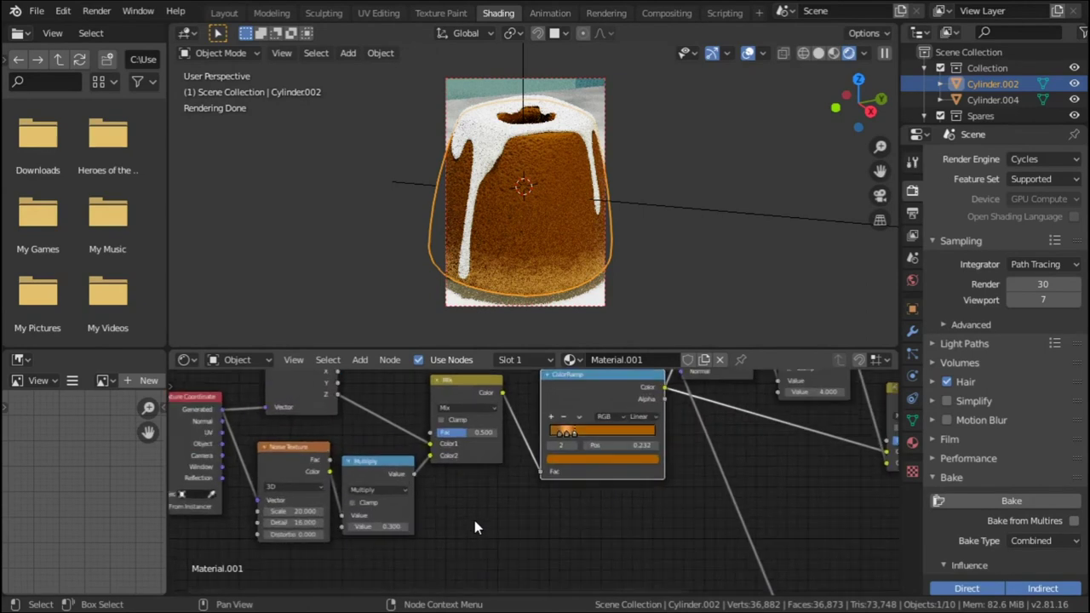
ctrl+shift+click(309, 393)
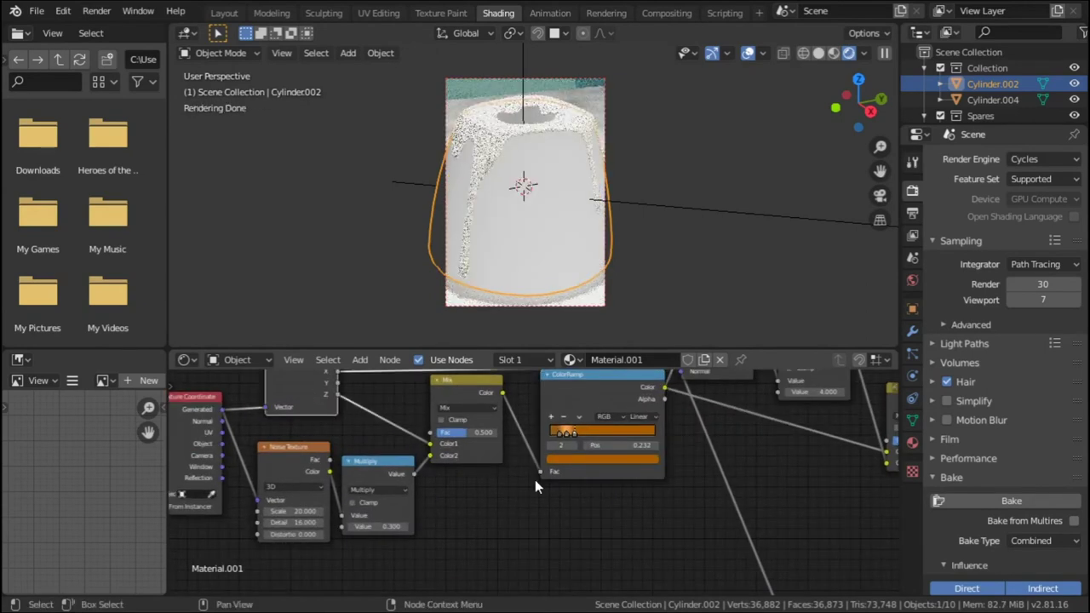
middle_drag(475, 492, 504, 521)
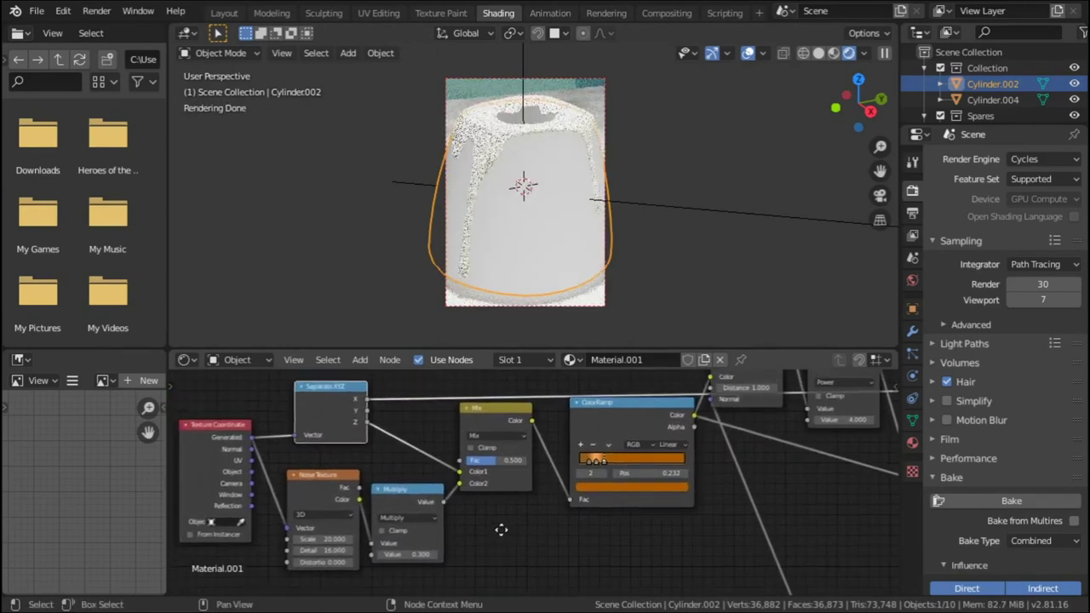
ctrl+shift+click(396, 489)
ctrl+shift+click(497, 409)
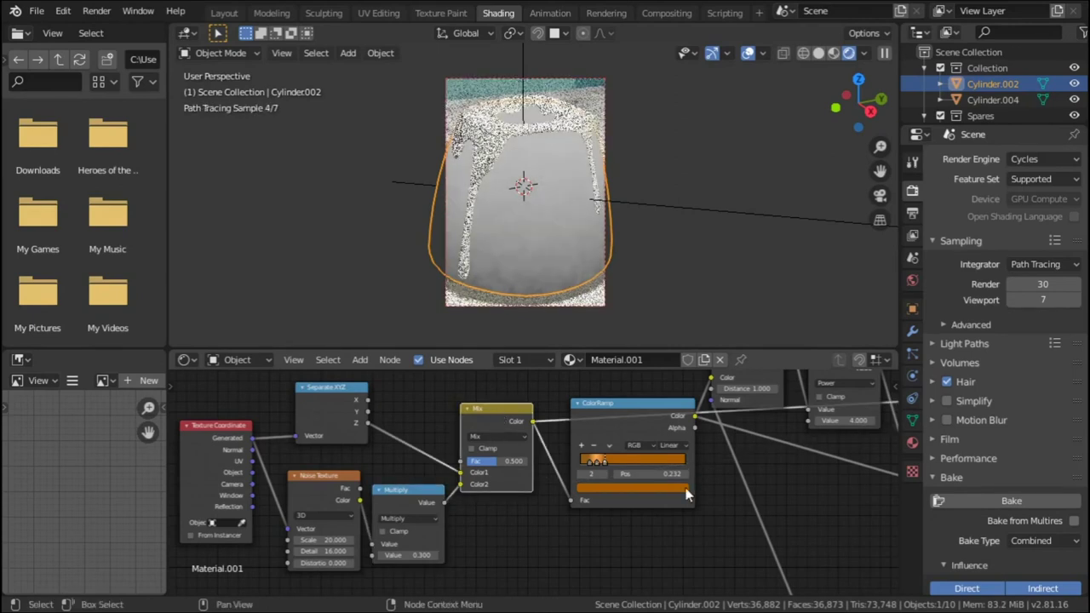
middle_drag(710, 511, 511, 532)
Preview the body's orange ColorRamp and shift one of its clustered colour stops toward the start of the ramp.
ctrl+shift+click(460, 482)
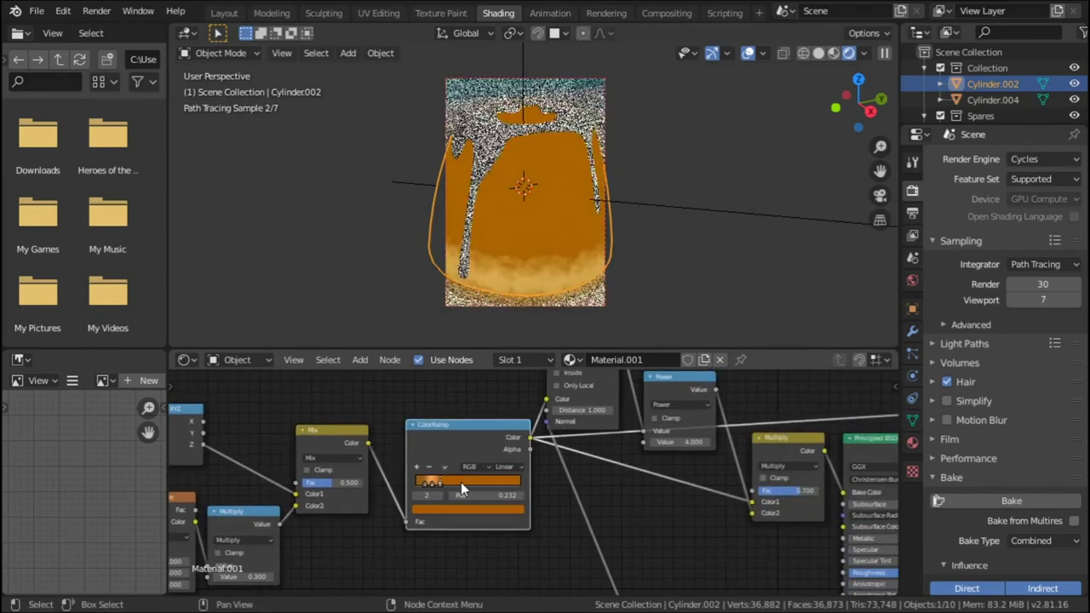
scroll(461, 482, up, 3)
mouse_move(415, 483)
mouse_down()
mouse_move(429, 484)
mouse_move(398, 486)
mouse_up()
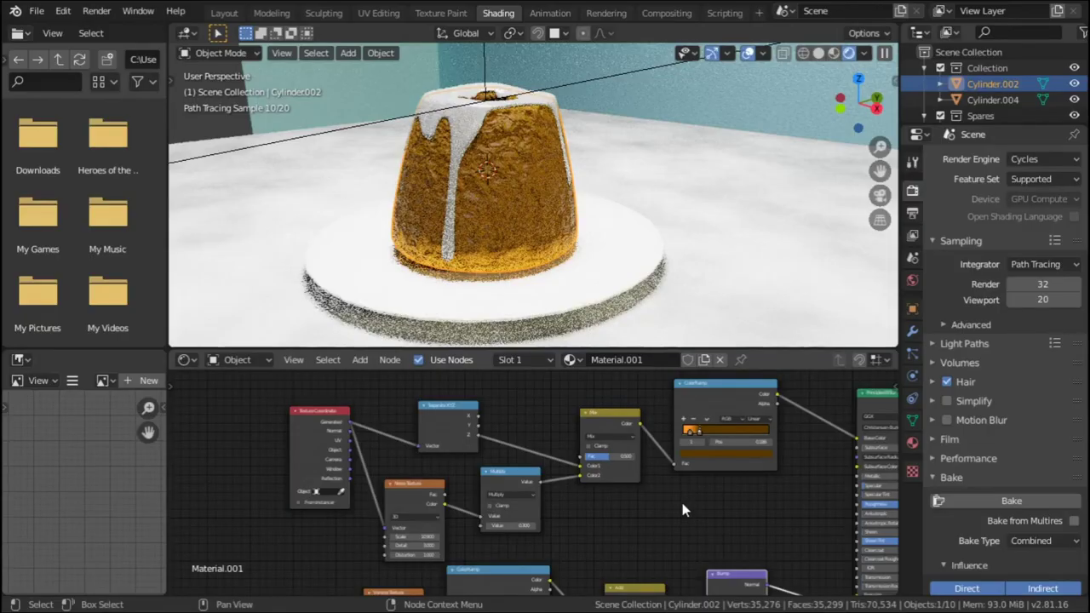
Examine the body's material node tree and preview the Voronoi Texture and its ColorRamp in the bump setup.
middle_drag(682, 509, 380, 514)
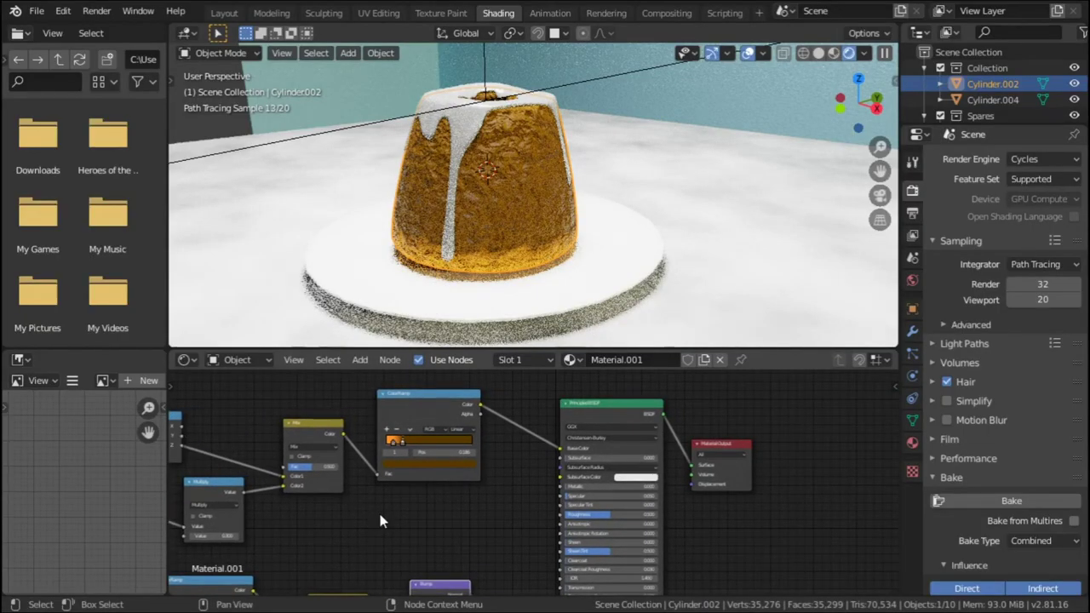
middle_drag(418, 523, 741, 588)
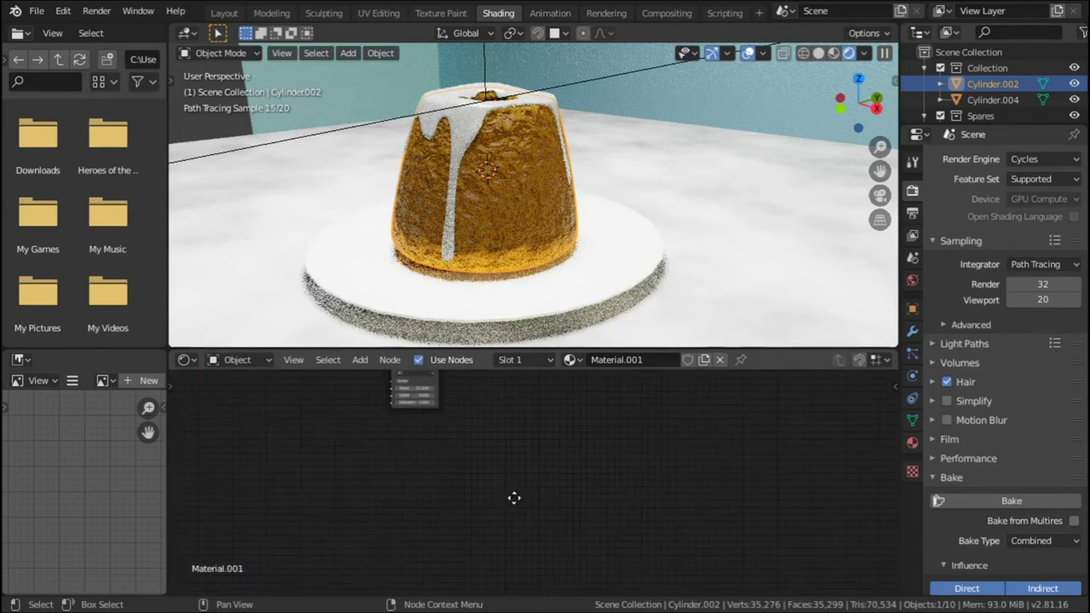
middle_drag(519, 555, 523, 571)
scroll(469, 440, up, 4)
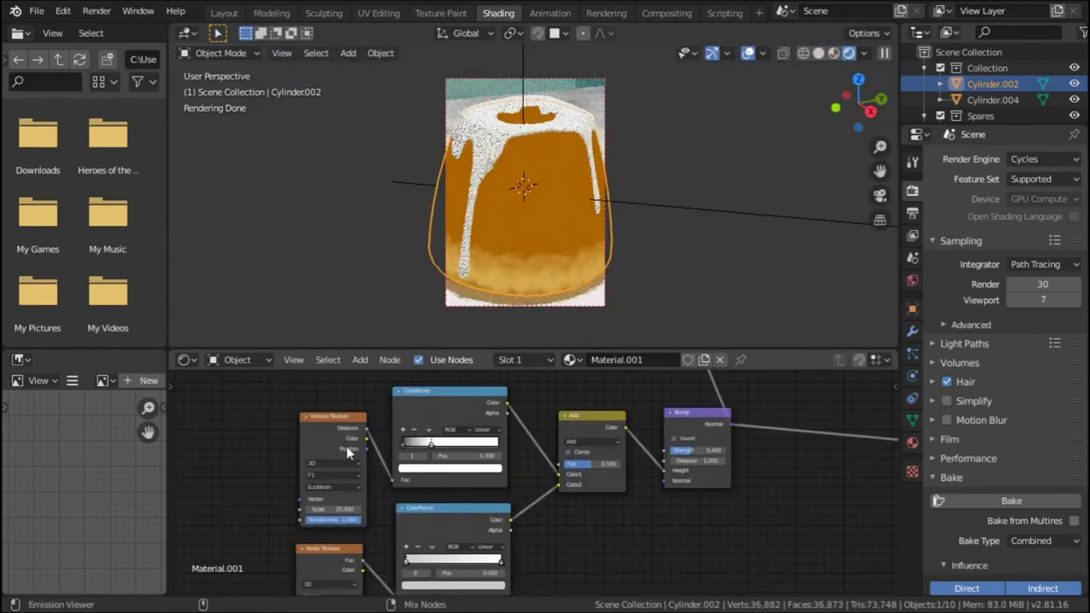
ctrl+shift+click(346, 449)
ctrl+shift+click(457, 407)
scroll(411, 476, up, 4)
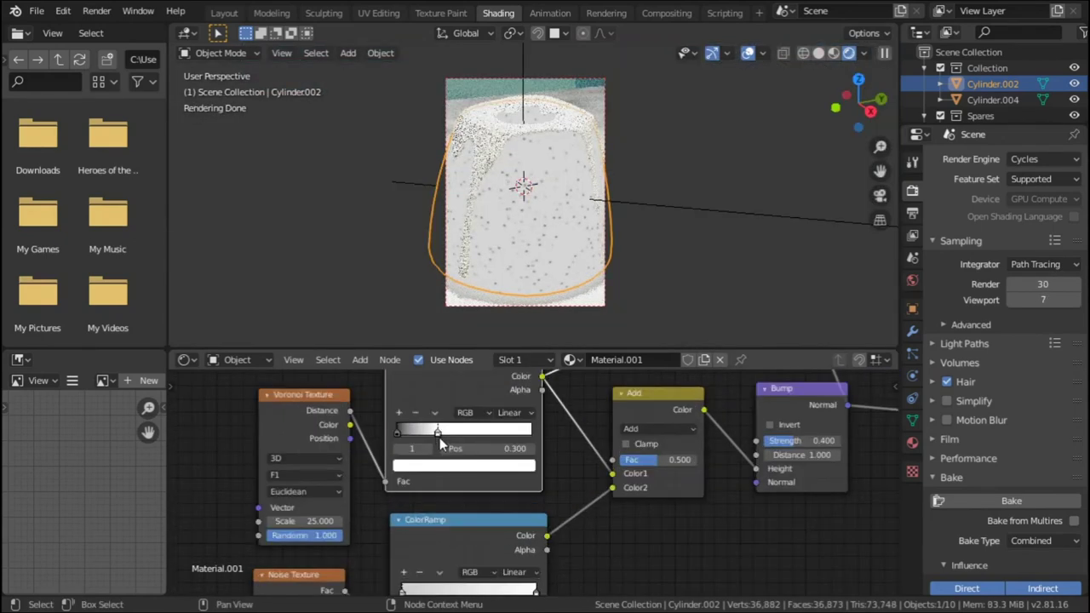
Set the white stop of the Voronoi Texture's ColorRamp to position 0.4.
drag(438, 434, 523, 431)
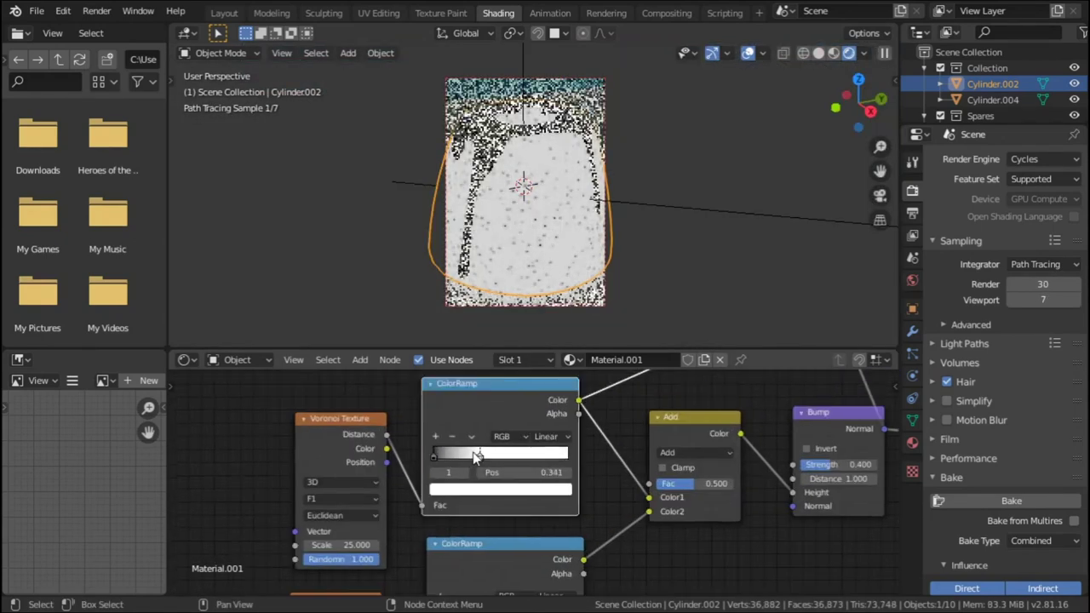
drag(478, 452, 474, 451)
click(517, 472)
text(0.4)
key(Return)
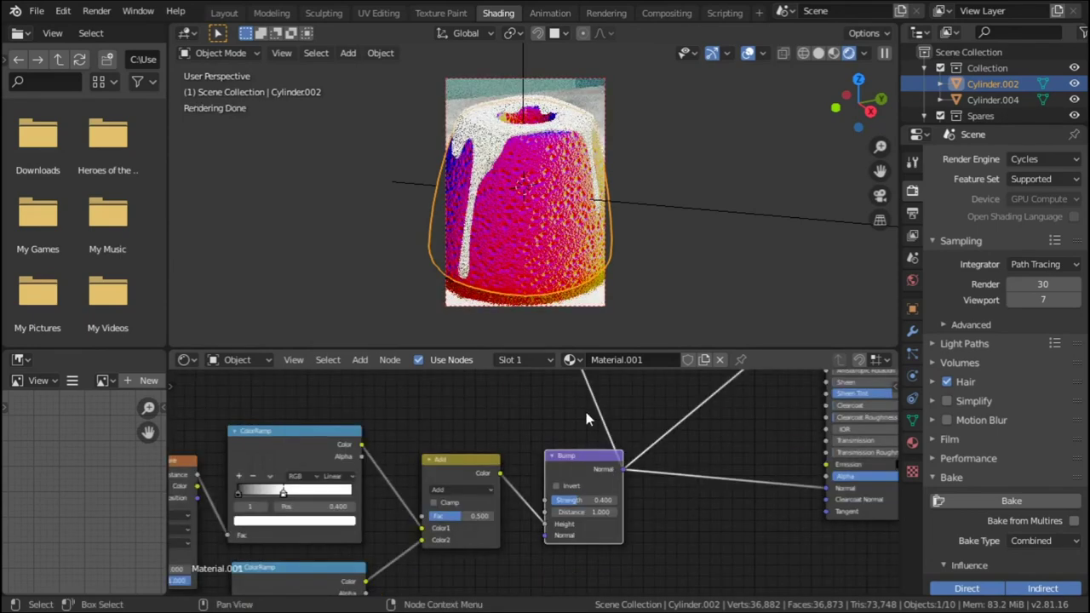
scroll(586, 413, down, 2)
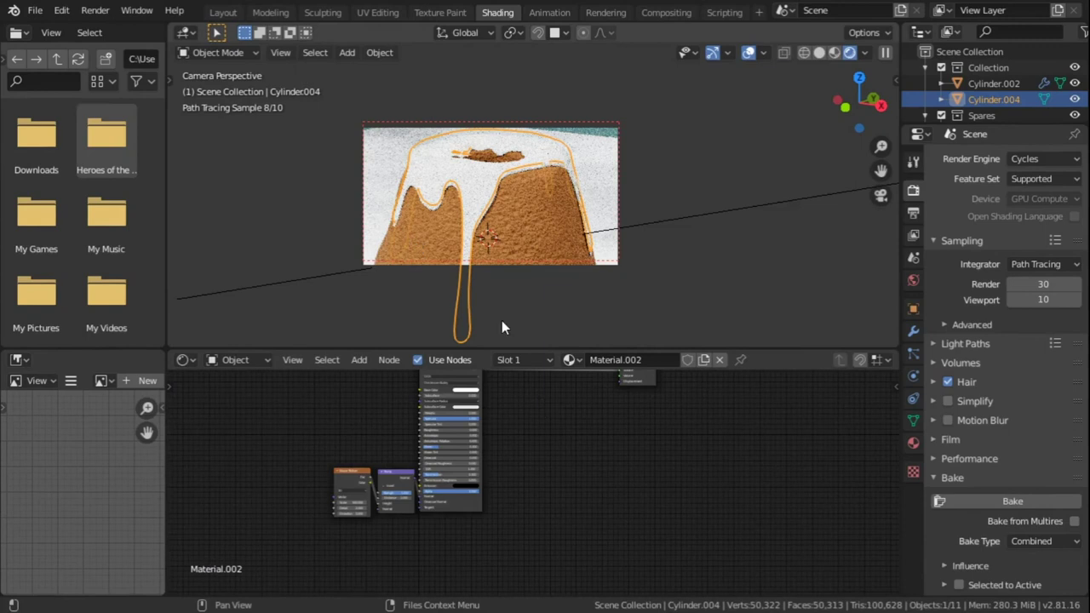
Set the Noise Texture scale feeding the icing material's bump to 450.
scroll(450, 457, up, 3)
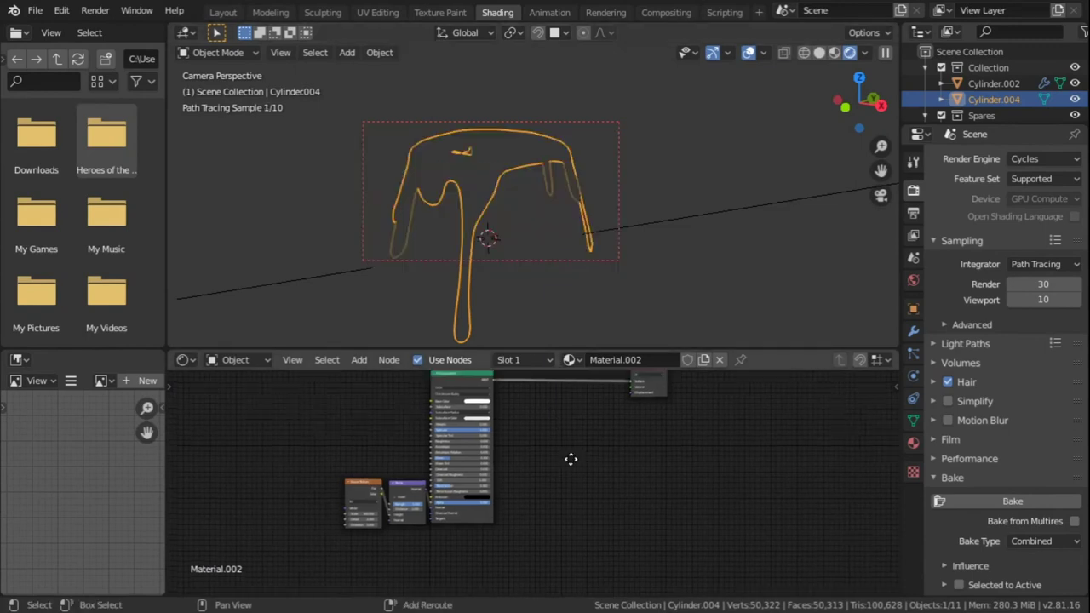
scroll(497, 381, up, 7)
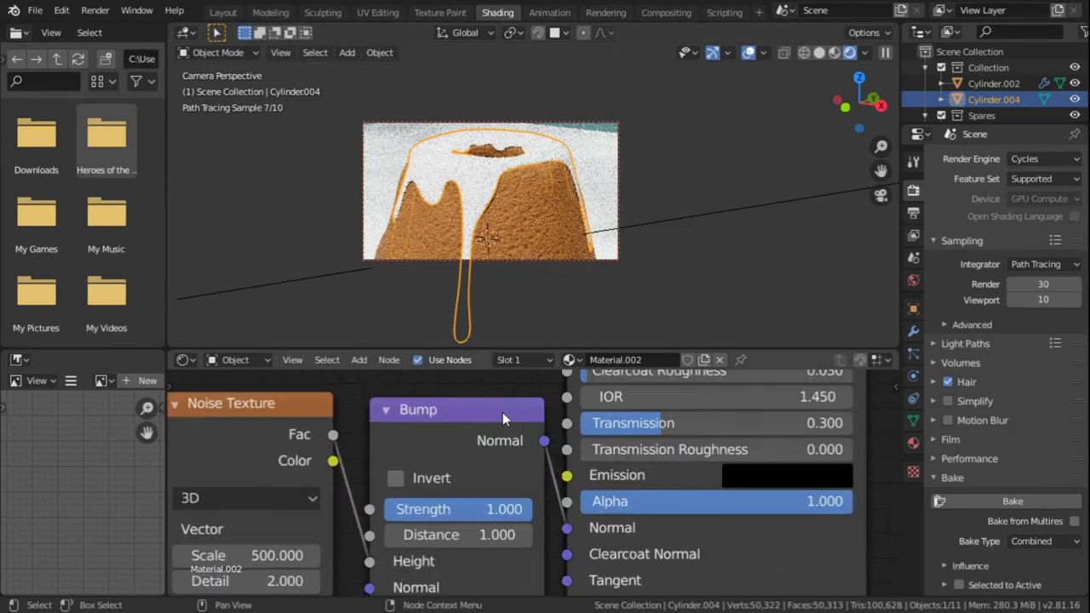
middle_drag(352, 402, 474, 386)
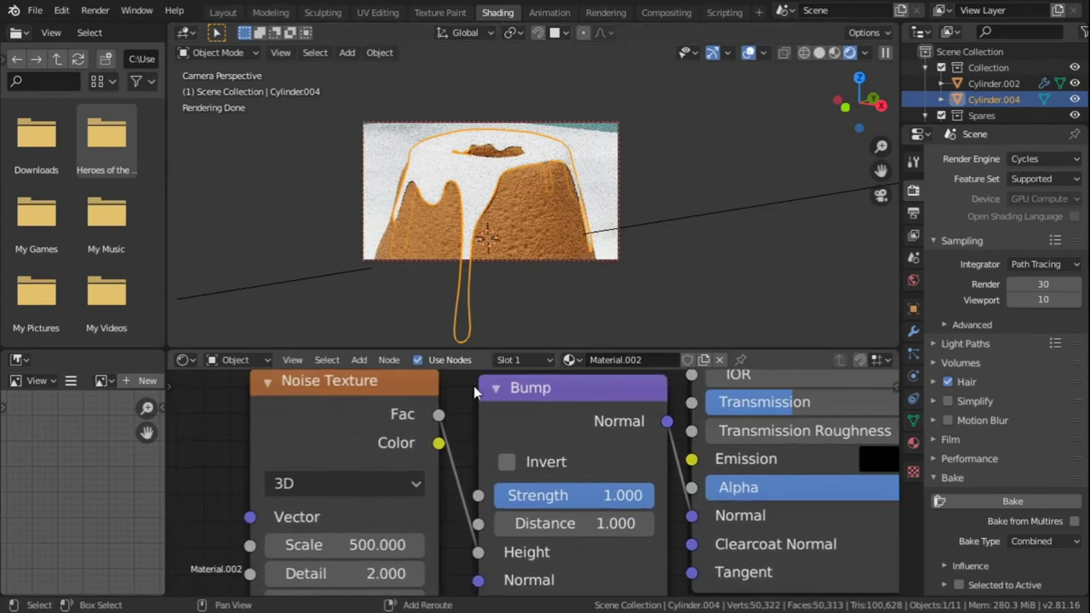
click(368, 544)
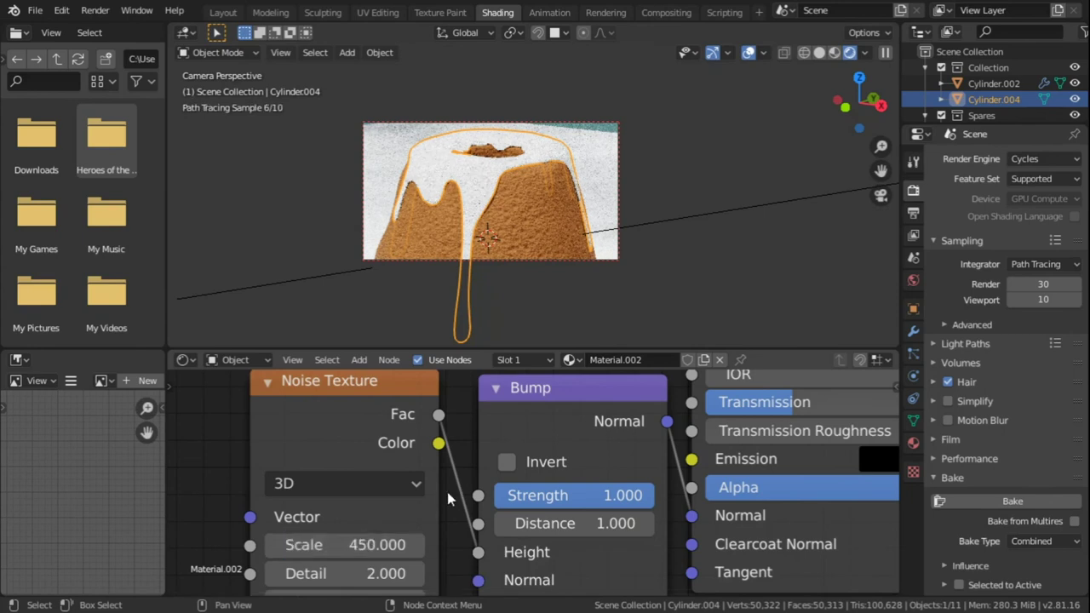
Add a Translucent BSDF node beside the Principled BSDF in the icing material.
scroll(447, 492, down, 8)
scroll(480, 468, down, 3)
middle_drag(432, 396, 280, 477)
middle_drag(777, 375, 497, 539)
key(shift+a)
click(418, 429)
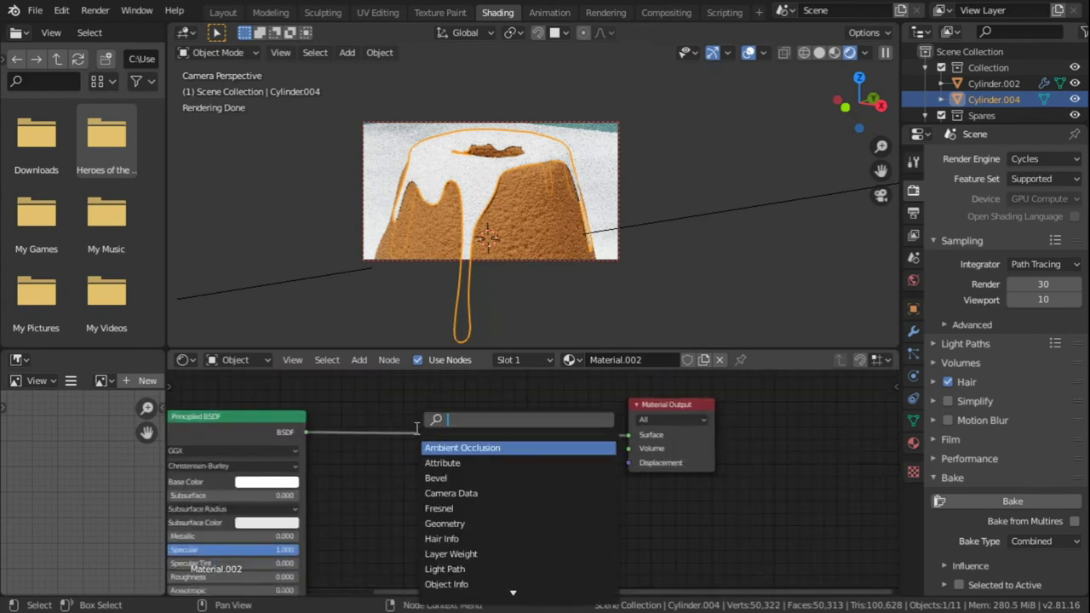
text(tran)
key(Return)
click(355, 460)
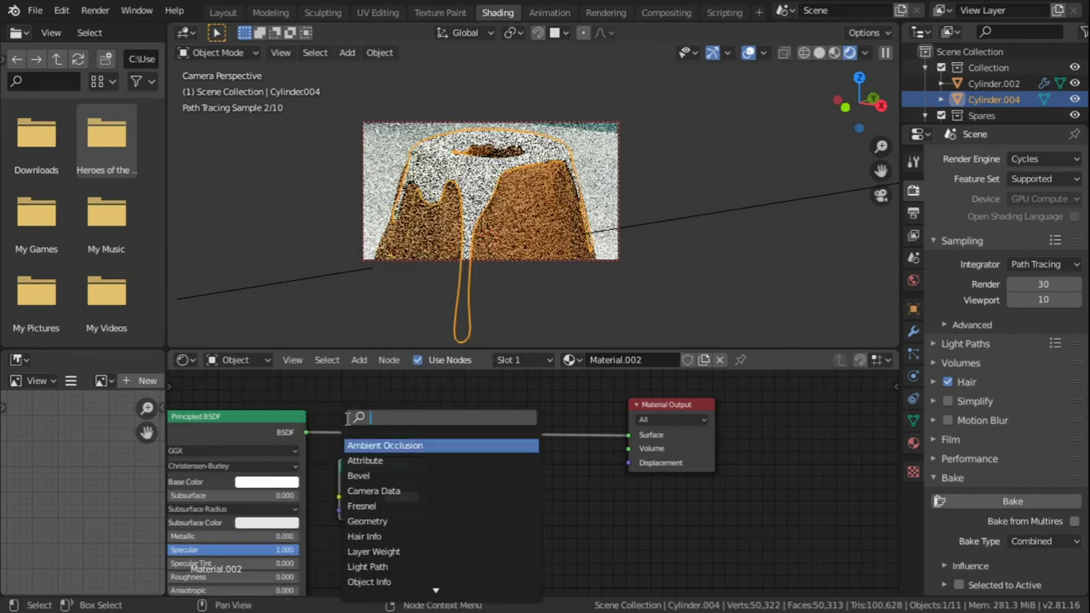
Insert a Mix Shader between the Principled BSDF and the Material Output, with the Translucent BSDF as its second shader.
text(mix)
key(Return)
click(472, 410)
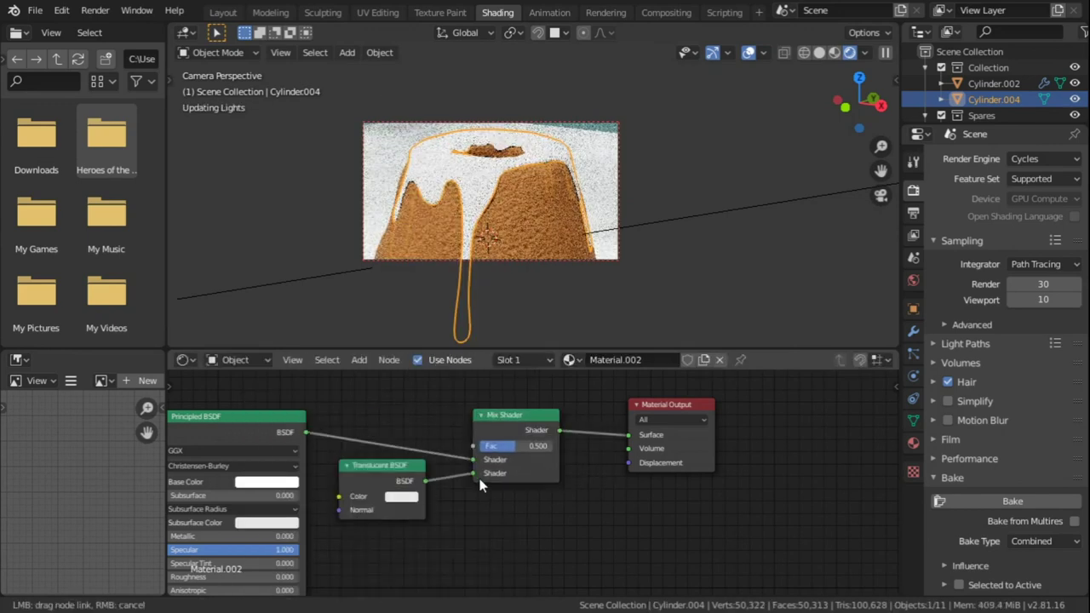